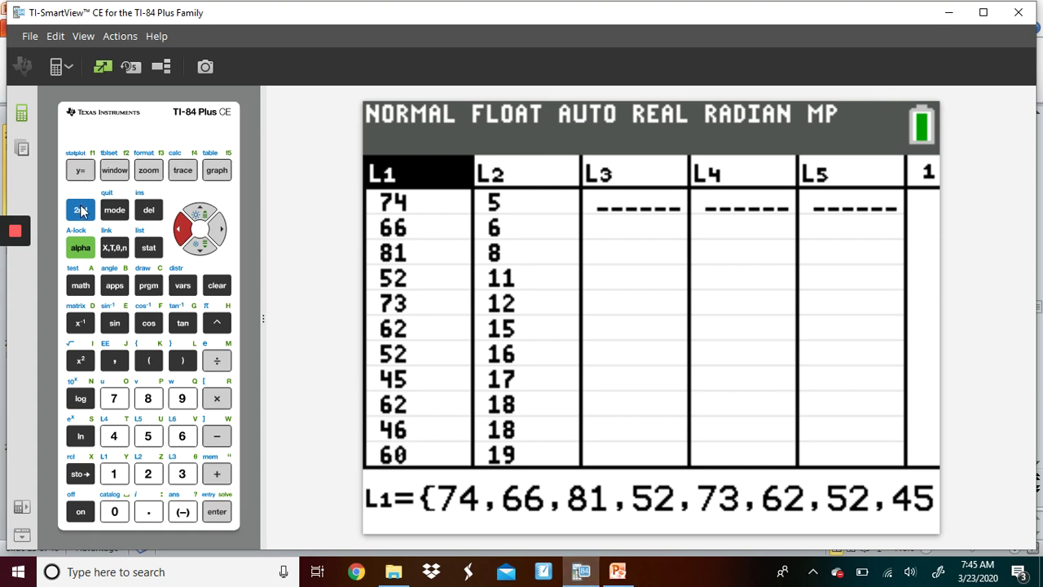
Apply ZoomStat so the graph window fits the list data
{"action": "left_click", "coordinate": [139, 176]}
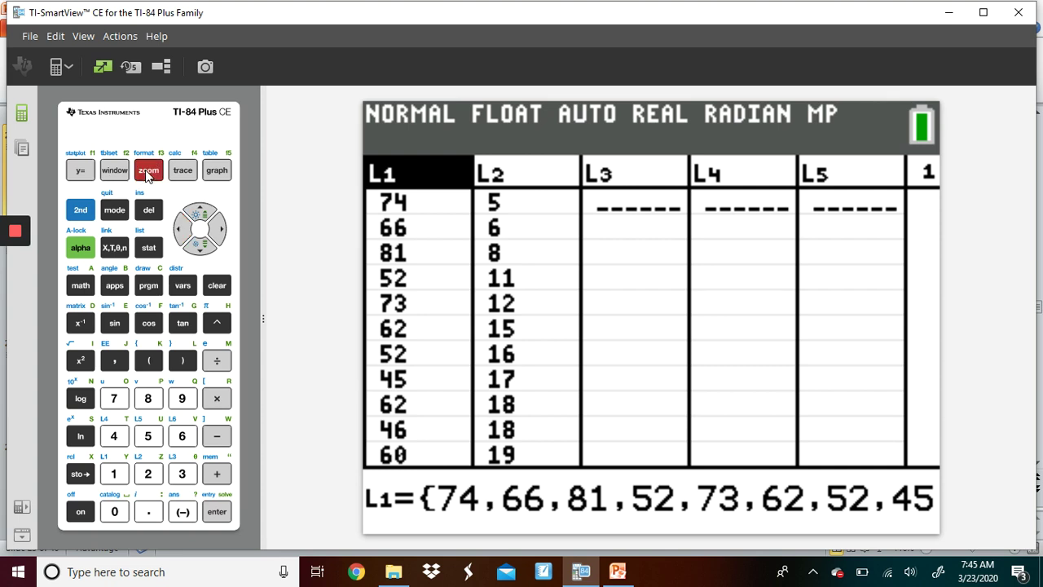
{"action": "left_click", "coordinate": [182, 398]}
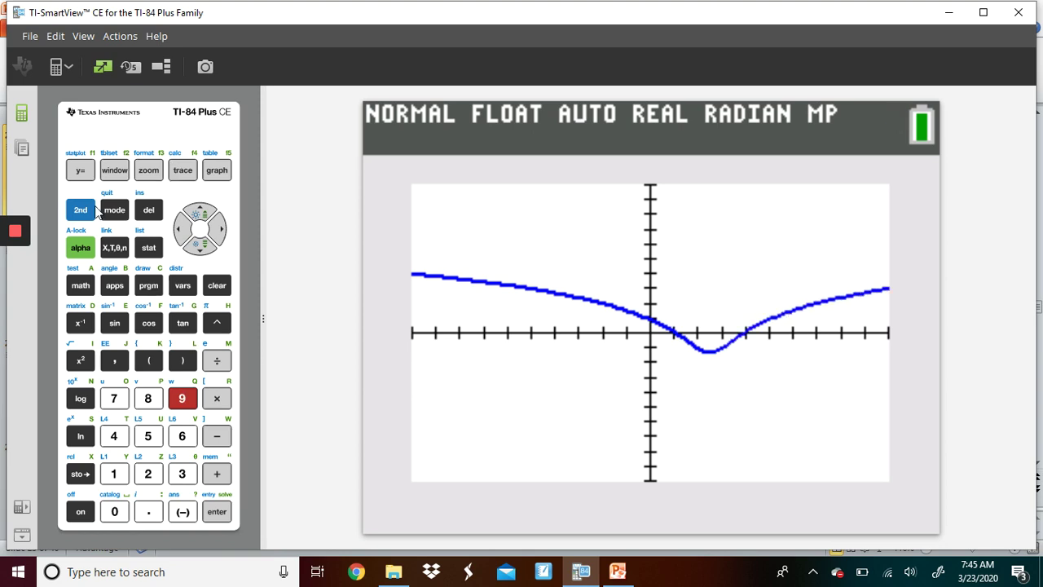
Clear the Y1 function and turn Plot1 on
{"action": "left_click", "coordinate": [80, 170]}
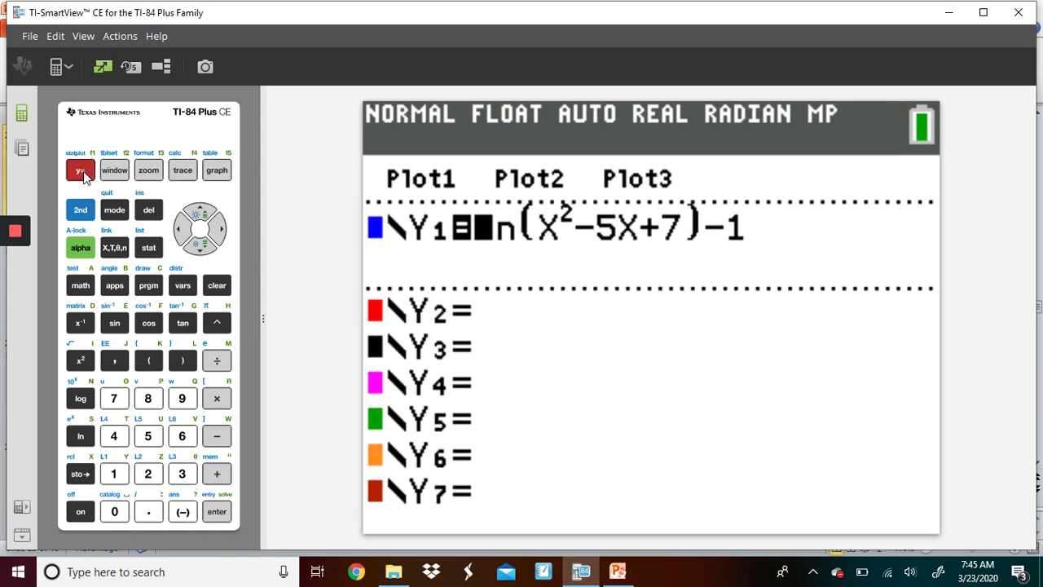
{"action": "left_click", "coordinate": [213, 285]}
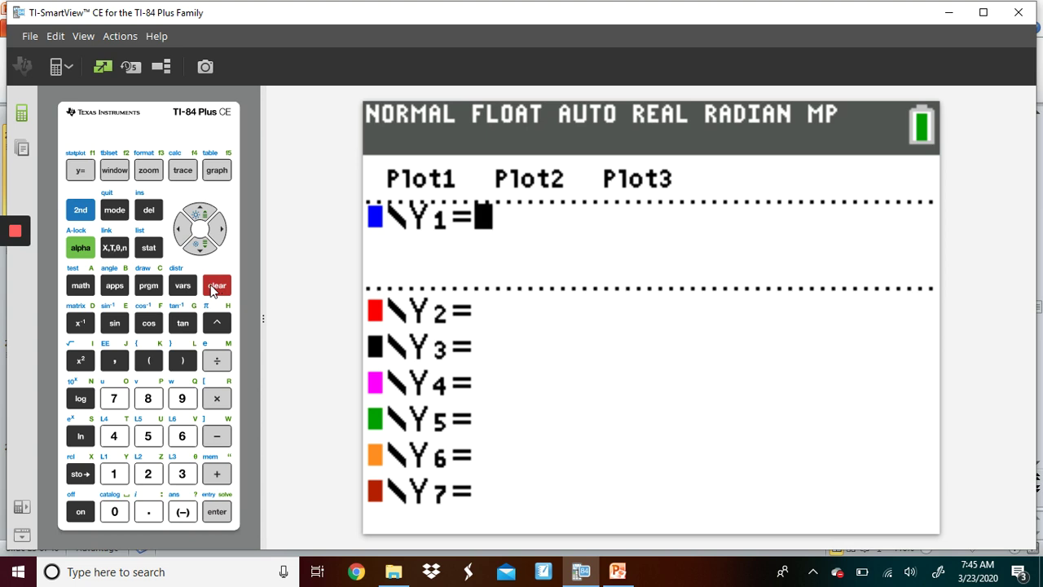
{"action": "left_click", "coordinate": [81, 209]}
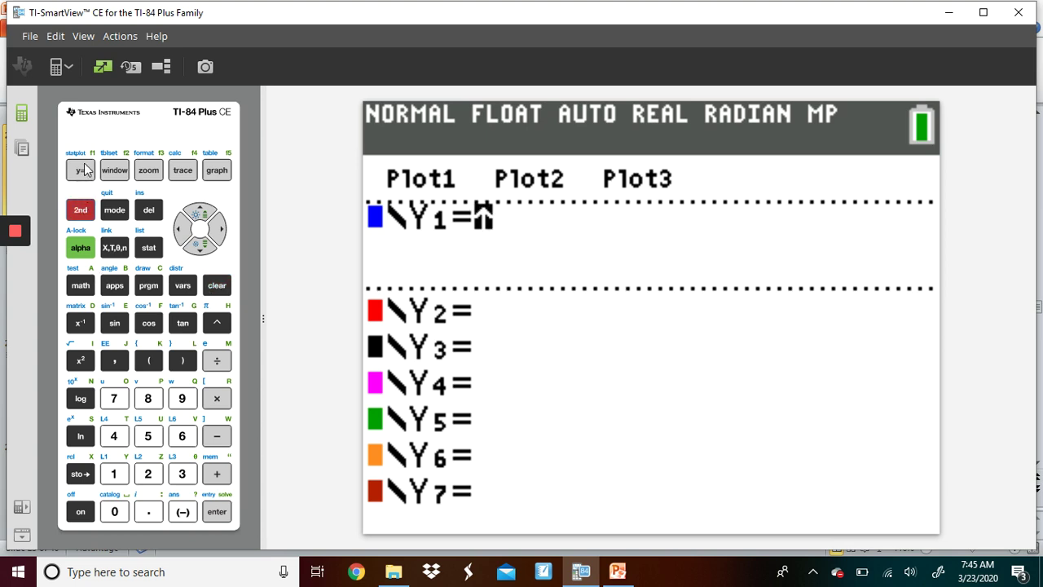
{"action": "left_click", "coordinate": [82, 170]}
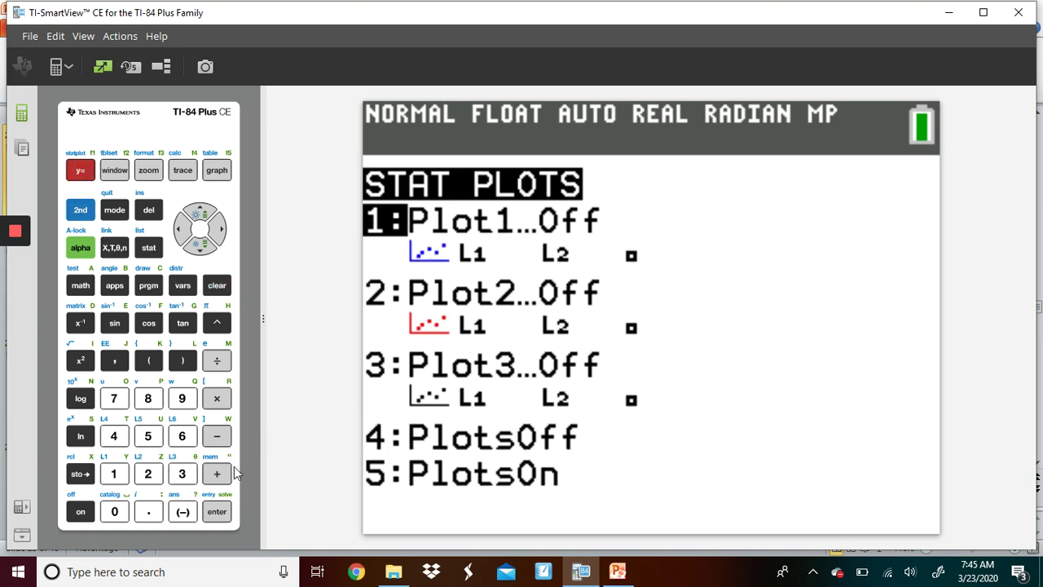
{"action": "left_click", "coordinate": [214, 514]}
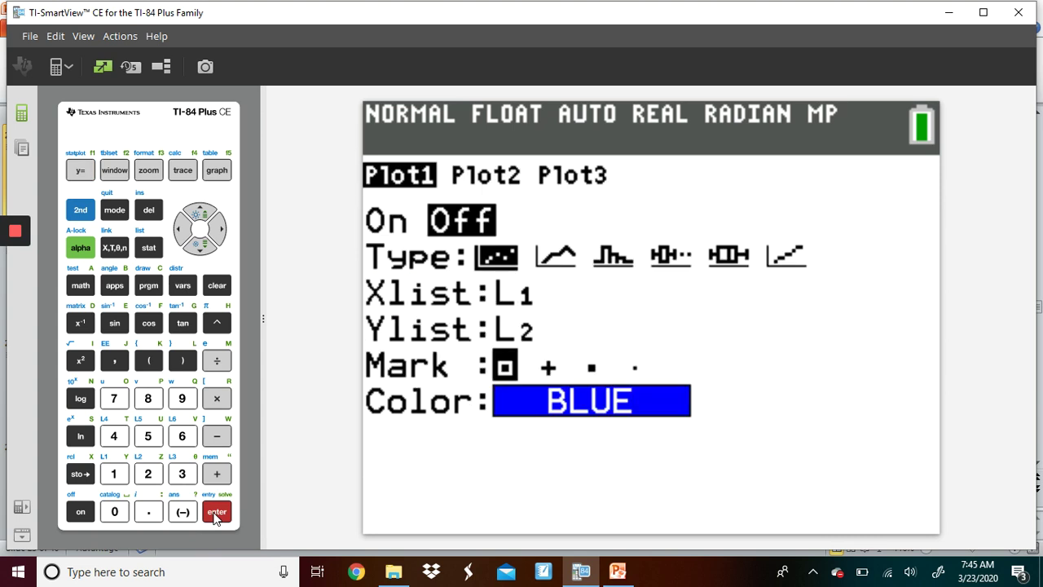
{"action": "left_click", "coordinate": [216, 515]}
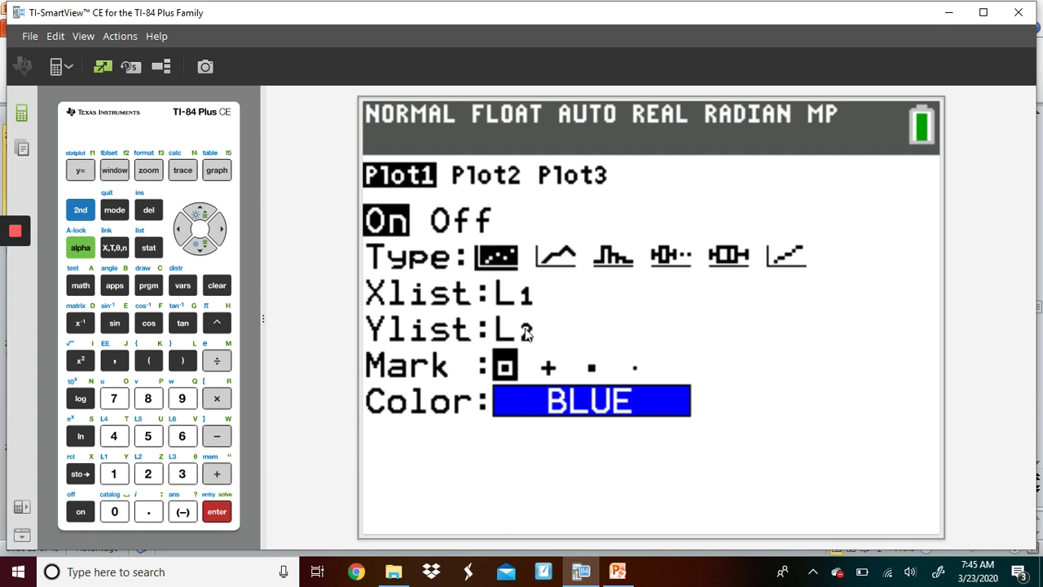
Return home and apply ZoomStat to fit the L1 vs L2 scatter plot
{"action": "left_click", "coordinate": [80, 210]}
{"action": "left_click", "coordinate": [120, 213]}
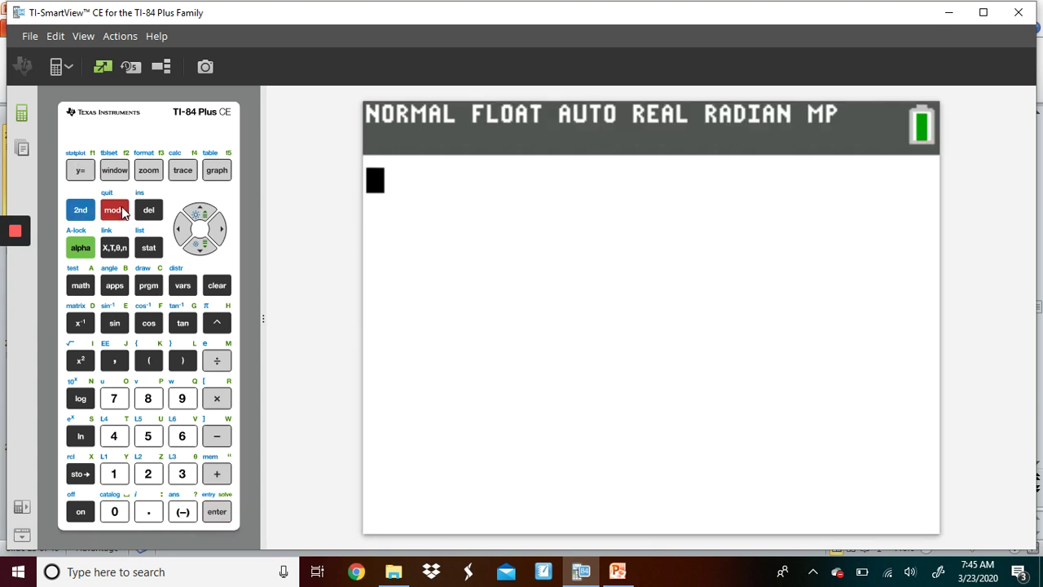
{"action": "left_click", "coordinate": [146, 171]}
{"action": "left_click", "coordinate": [183, 398]}
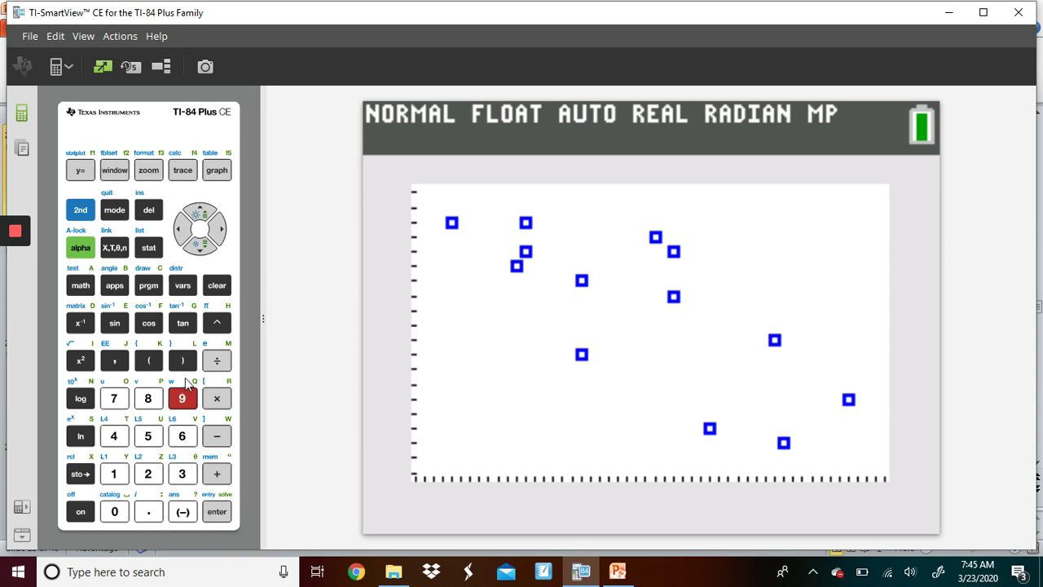
Open the list editor showing the L1 percent returns beside the L2 counts
{"action": "left_click", "coordinate": [147, 247]}
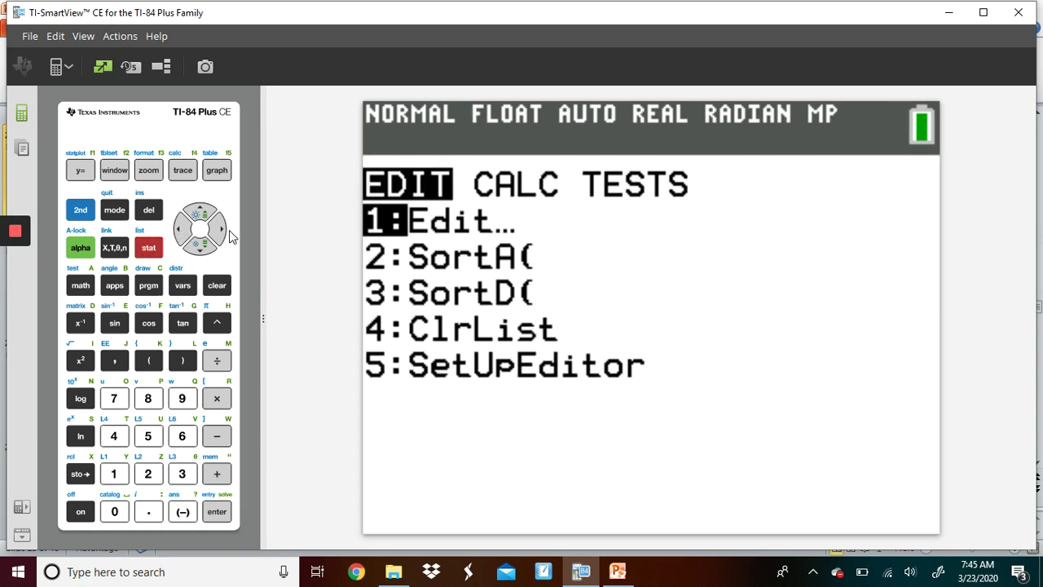
{"action": "left_click", "coordinate": [220, 513]}
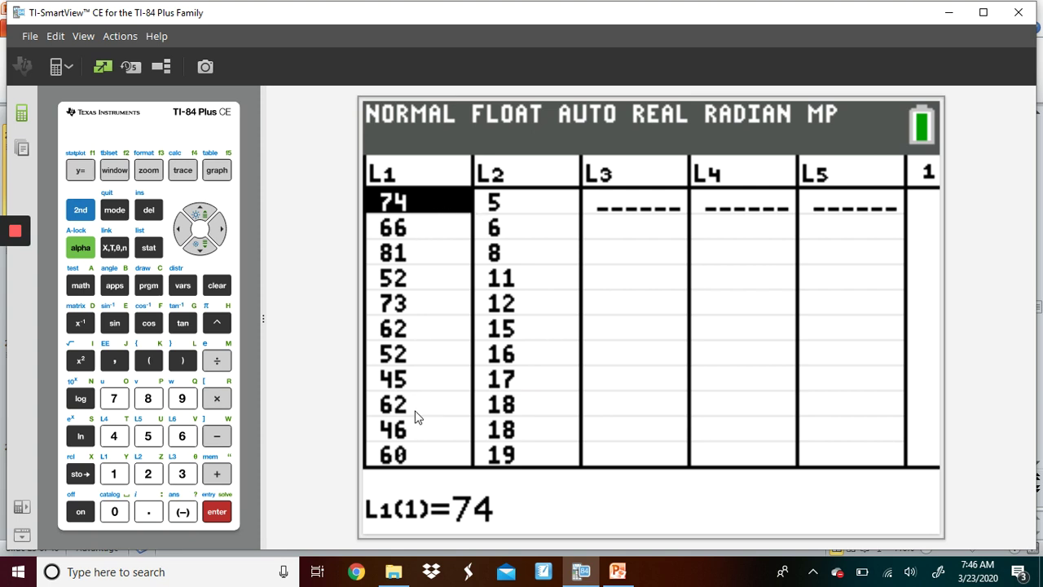
Choose LinReg(a+bx) from STAT CALC with L1 as Xlist and L2 as Ylist
{"action": "left_click", "coordinate": [149, 248]}
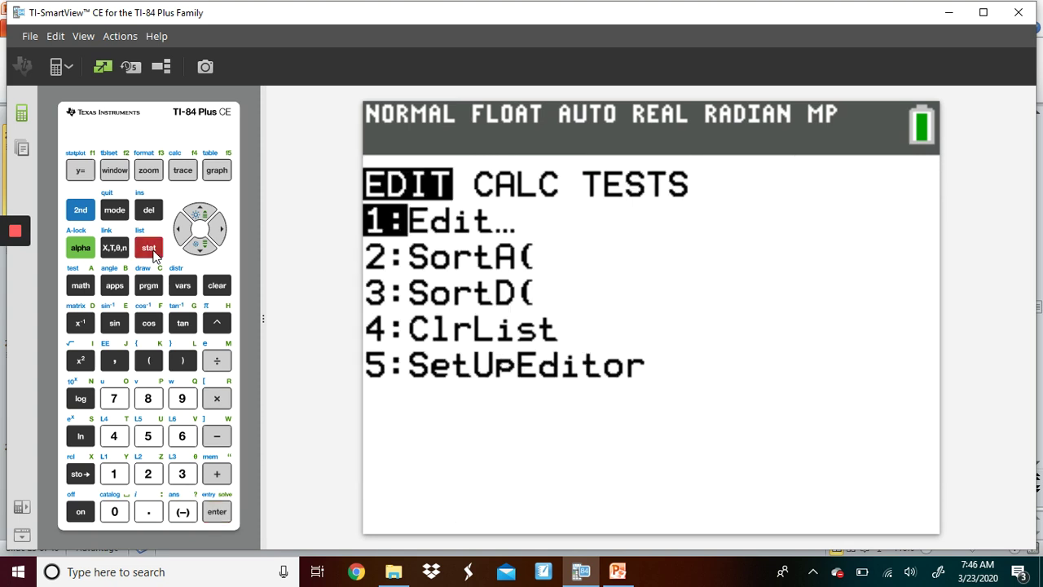
{"action": "left_click", "coordinate": [218, 230]}
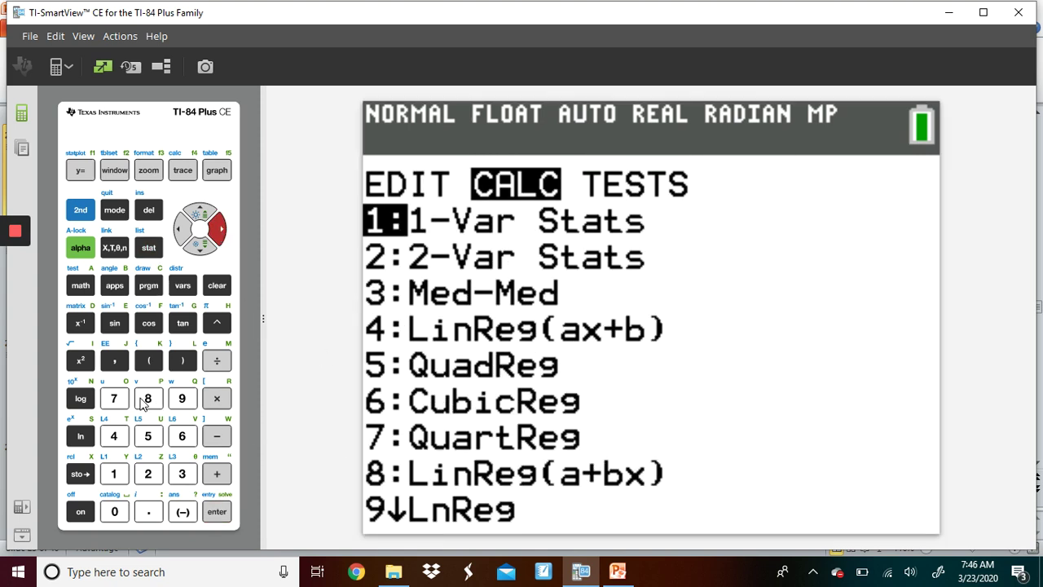
{"action": "left_click", "coordinate": [145, 400]}
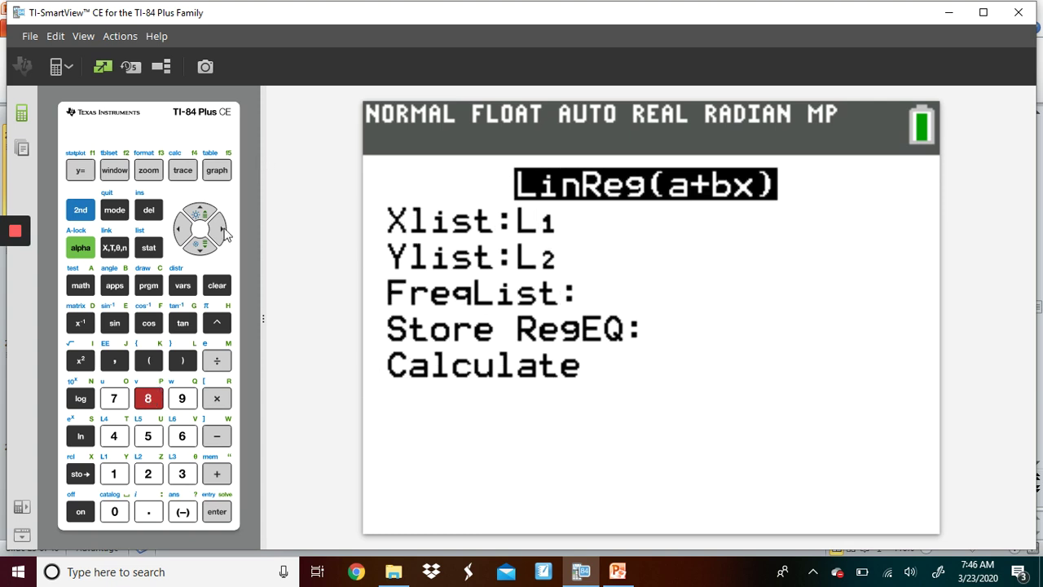
{"action": "left_click", "coordinate": [204, 251]}
{"action": "left_click", "coordinate": [206, 256]}
{"action": "left_click", "coordinate": [205, 256]}
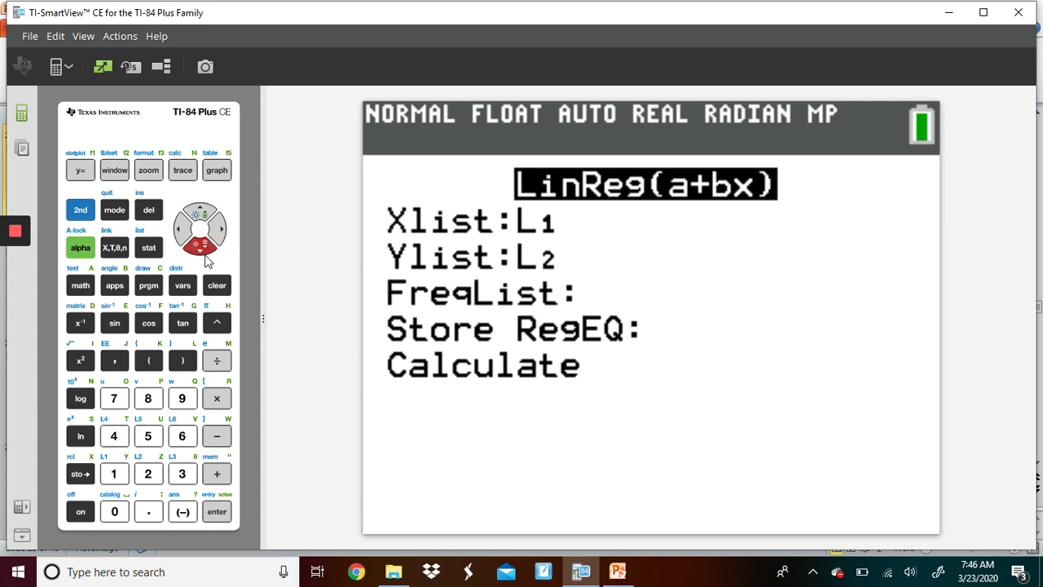
Store the regression in Y1 and calculate: a=31.93425919, b=−0.3040229451
{"action": "left_click", "coordinate": [79, 248]}
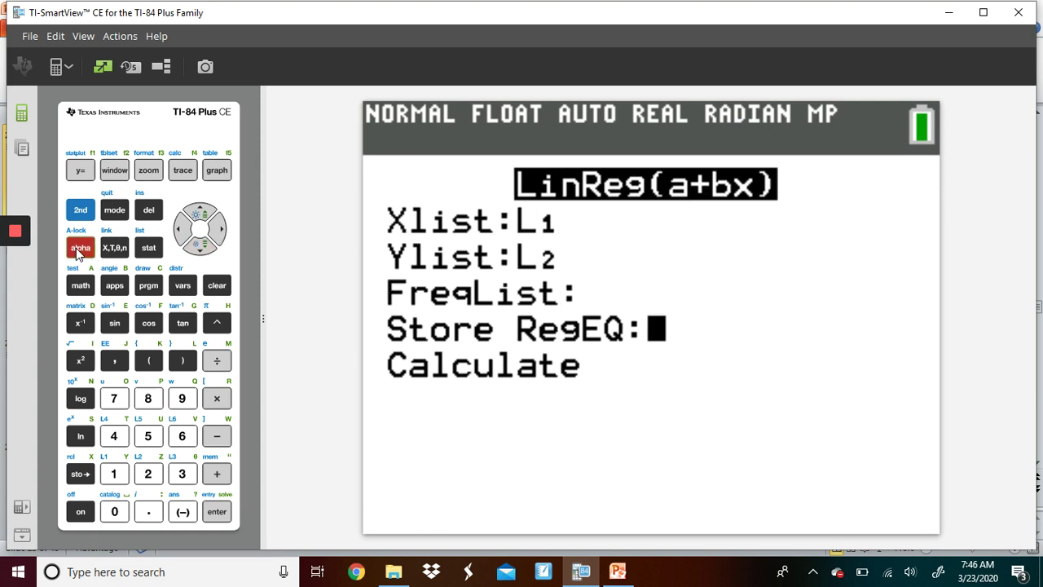
{"action": "left_click", "coordinate": [149, 178]}
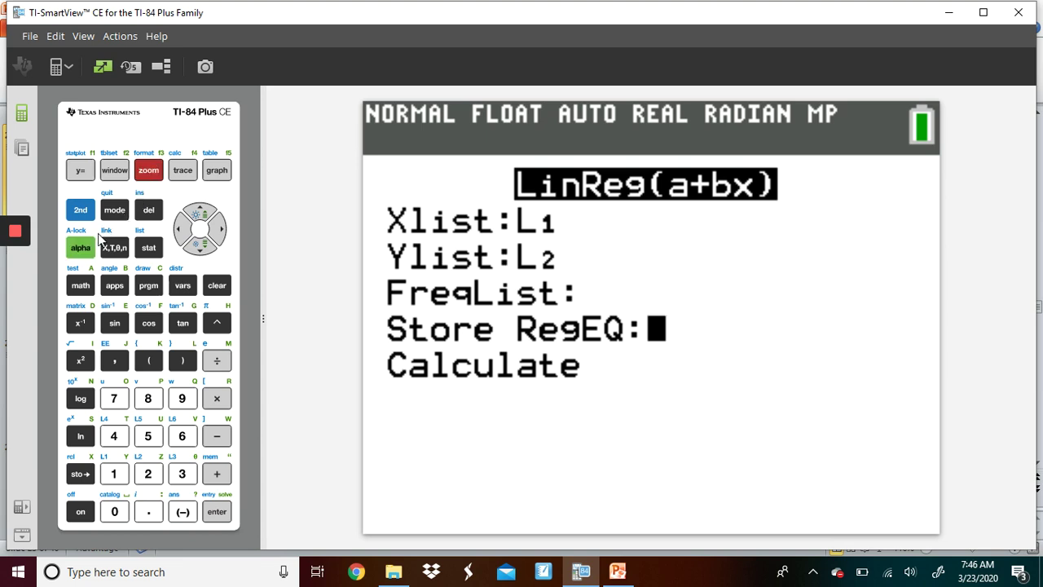
{"action": "left_click", "coordinate": [83, 251]}
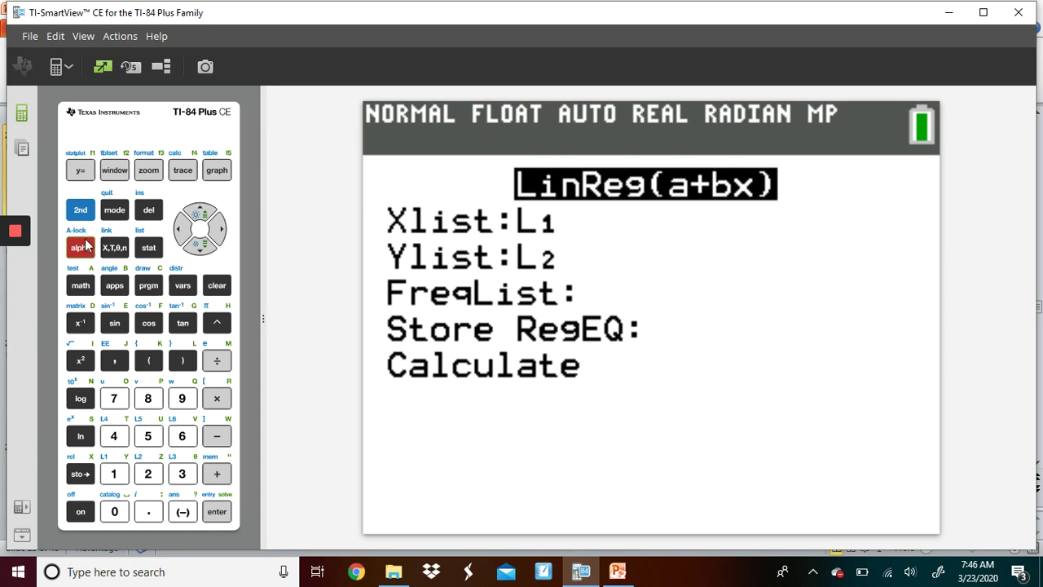
{"action": "left_click", "coordinate": [82, 212]}
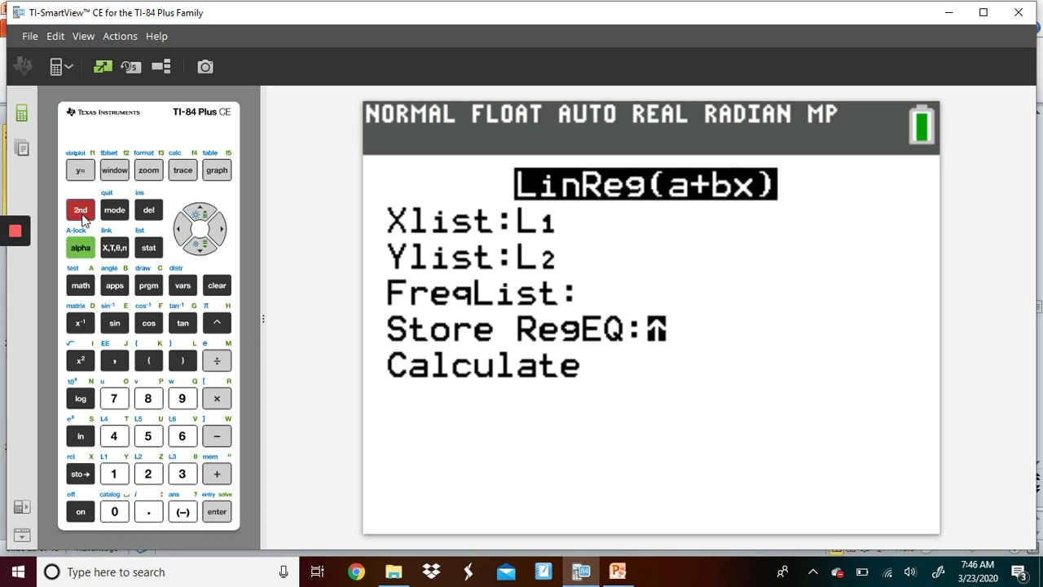
{"action": "left_click", "coordinate": [82, 240]}
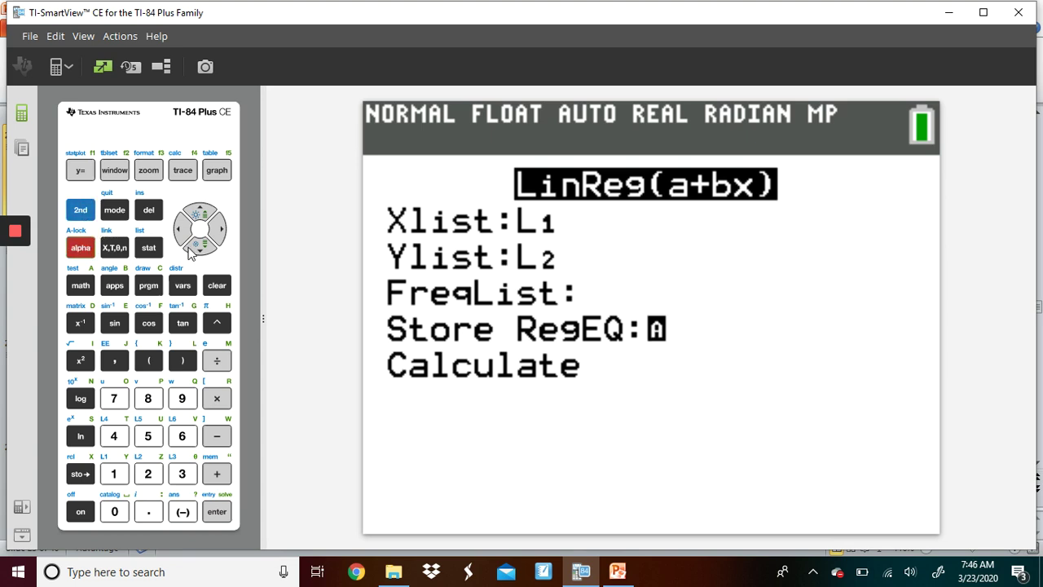
{"action": "left_click", "coordinate": [184, 286]}
{"action": "left_click", "coordinate": [219, 231]}
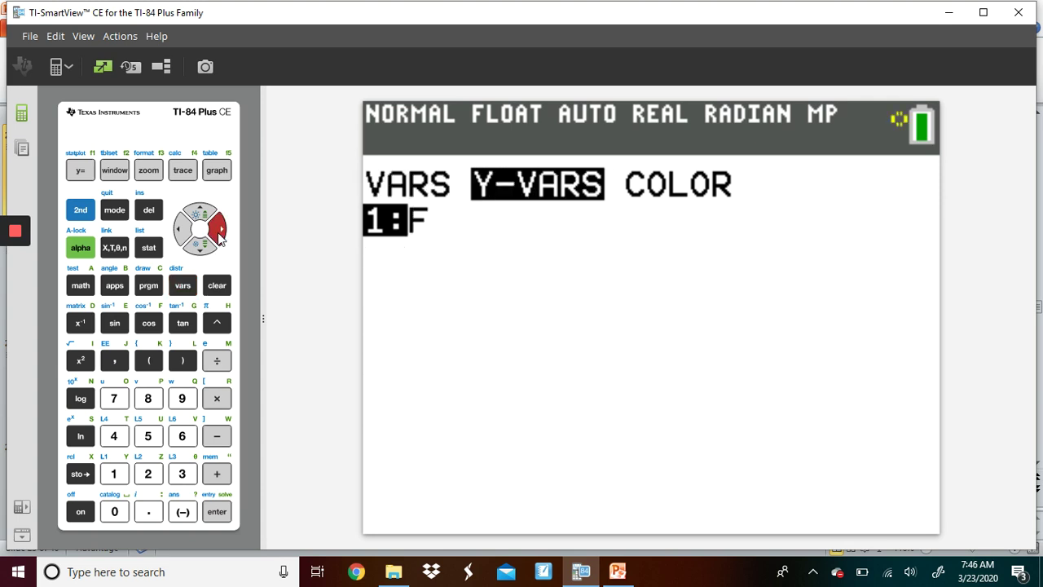
{"action": "left_click", "coordinate": [219, 512]}
{"action": "left_click", "coordinate": [220, 513]}
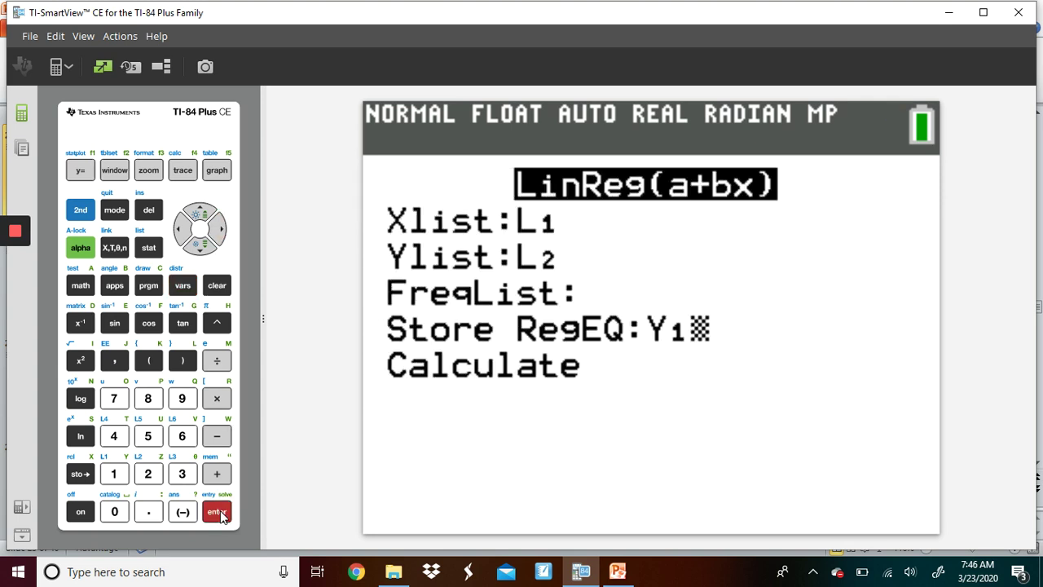
{"action": "left_click", "coordinate": [219, 511]}
{"action": "left_click", "coordinate": [219, 512]}
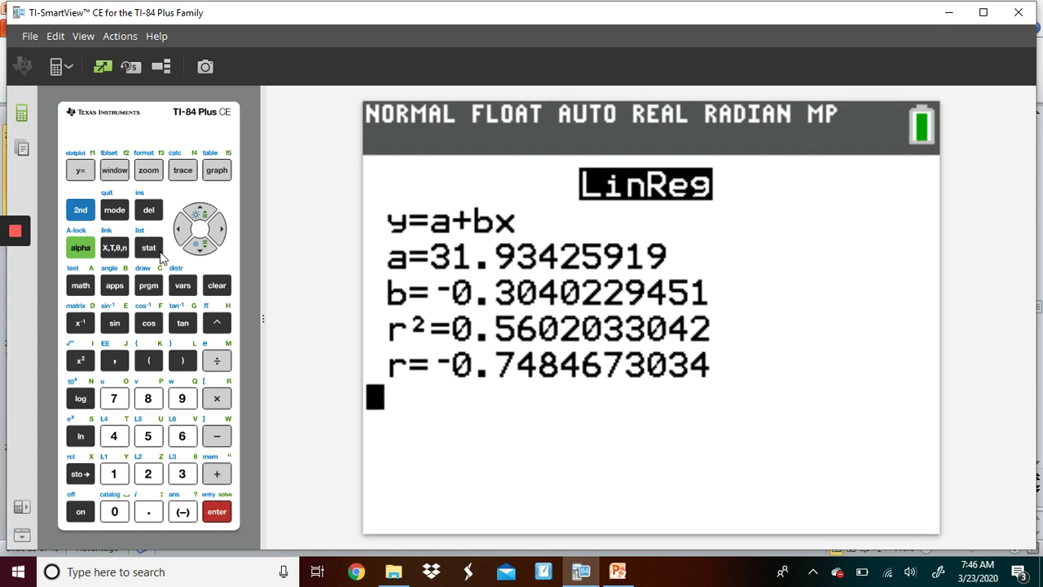
Open the list editor and start a formula on the L3 heading
{"action": "left_click", "coordinate": [156, 249]}
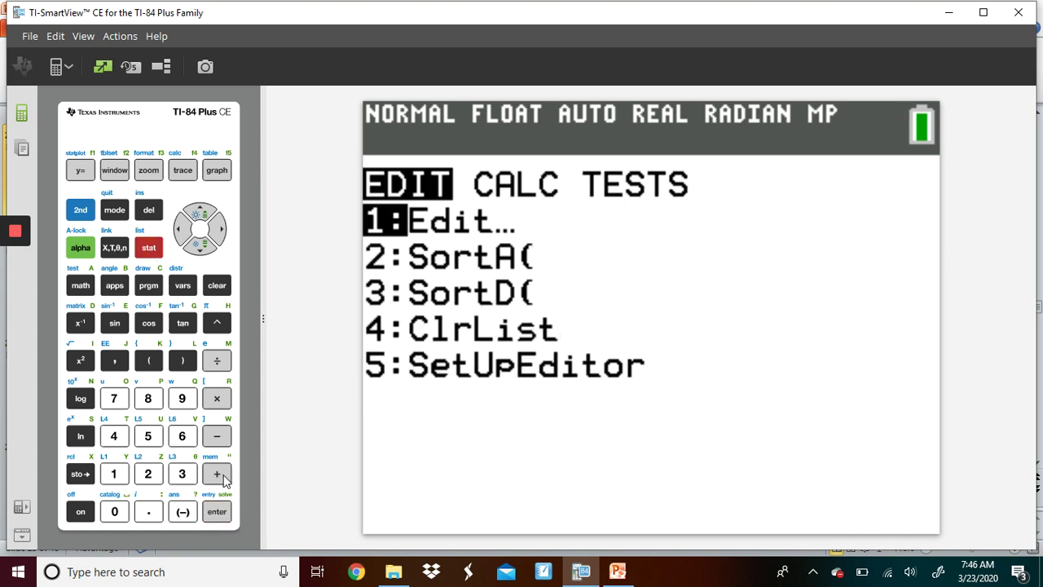
{"action": "left_click", "coordinate": [216, 513]}
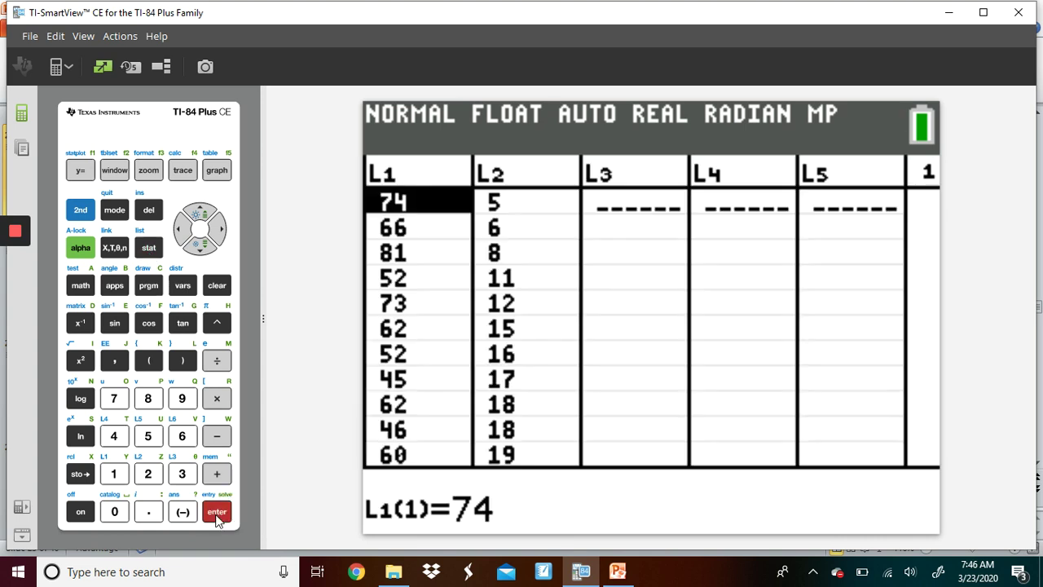
{"action": "left_click", "coordinate": [220, 231]}
{"action": "left_click", "coordinate": [220, 231]}
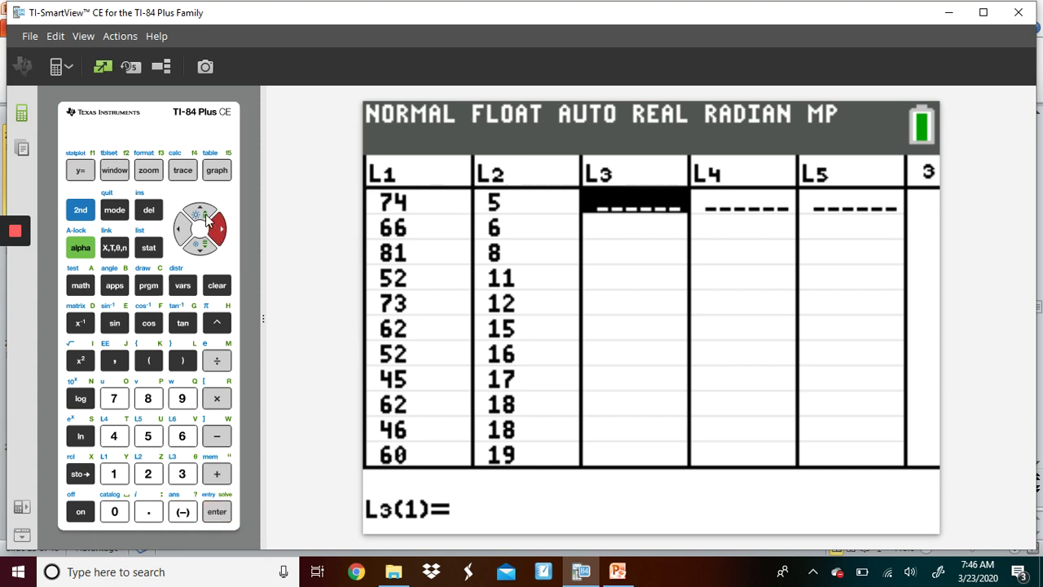
{"action": "left_click", "coordinate": [200, 213]}
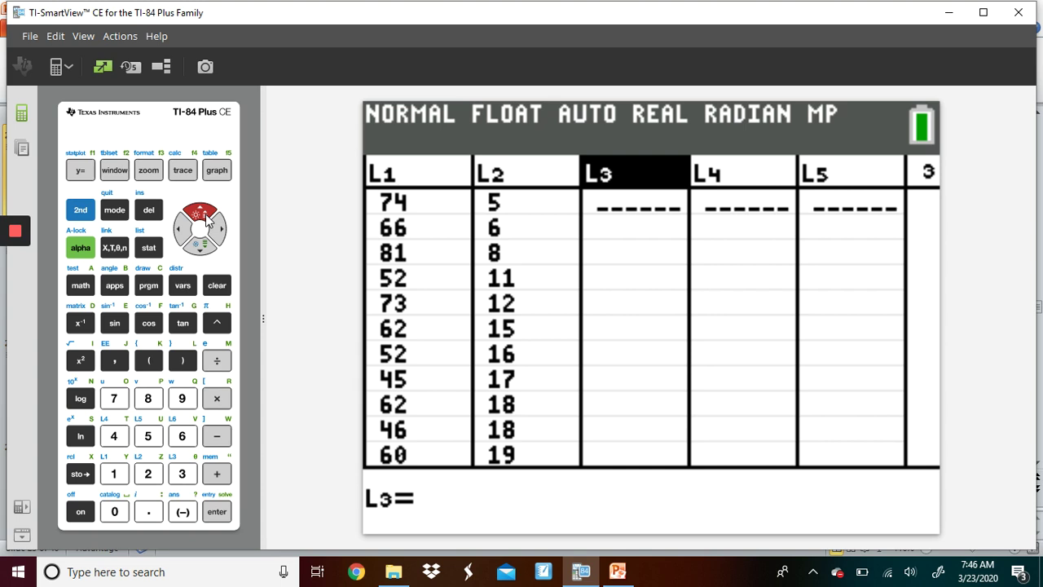
{"action": "left_click", "coordinate": [218, 515]}
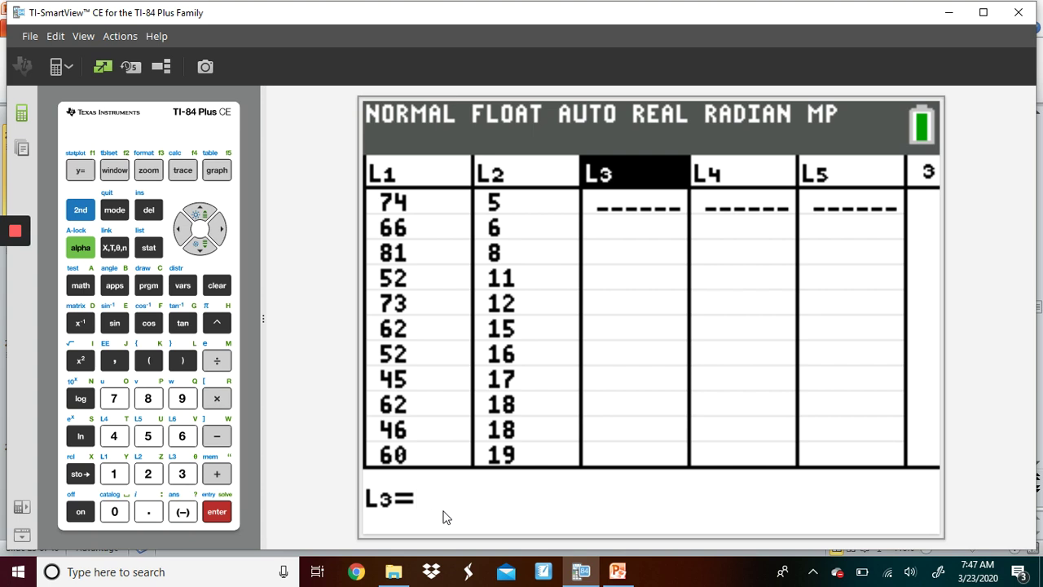
Define L3 as Y1(L1), giving predicted values 9.4366, 11.869, 7.3084, …
{"action": "left_click", "coordinate": [182, 288]}
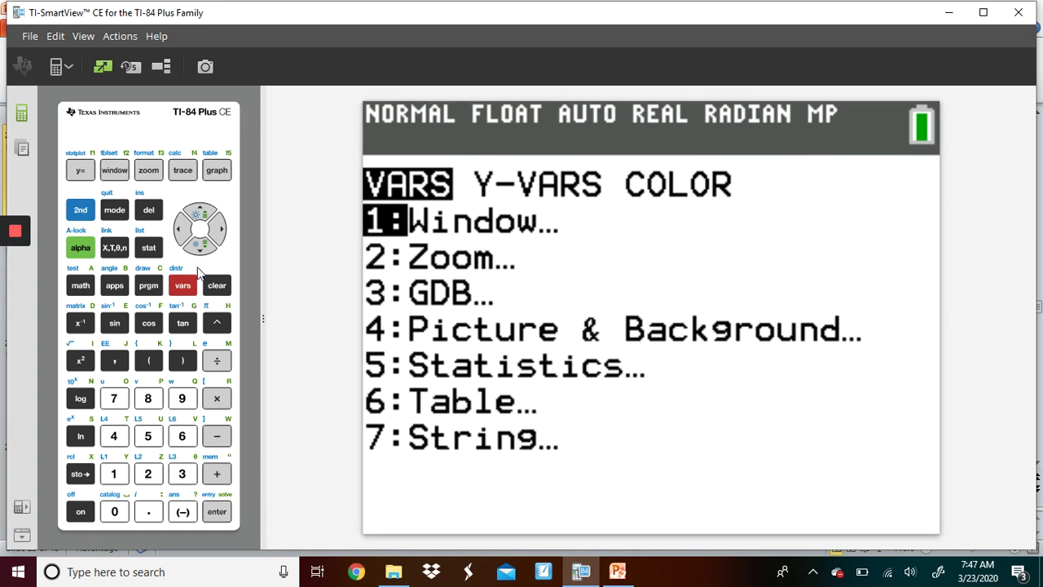
{"action": "left_click", "coordinate": [223, 228]}
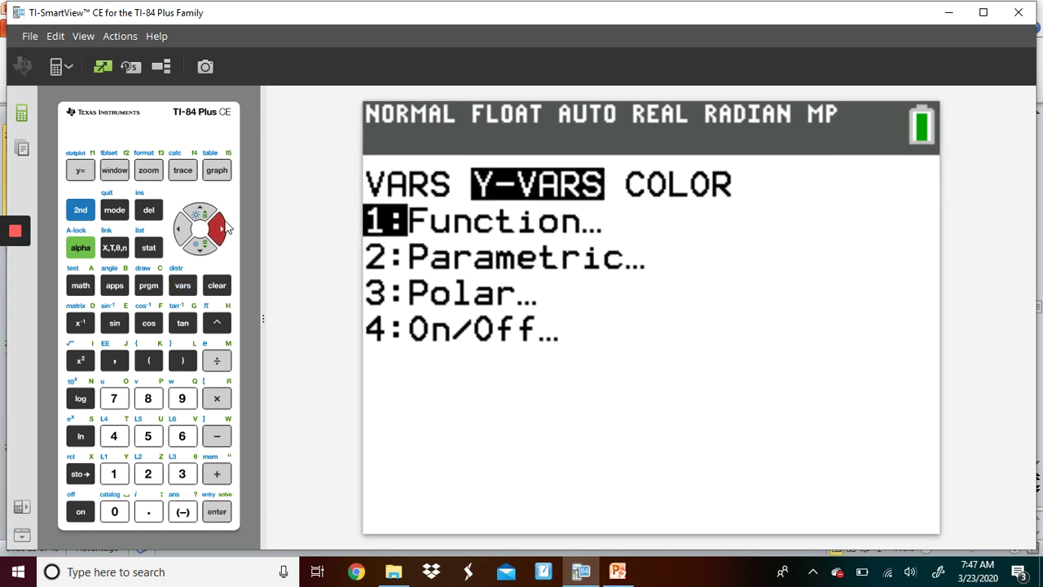
{"action": "left_click", "coordinate": [216, 512]}
{"action": "left_click", "coordinate": [217, 512]}
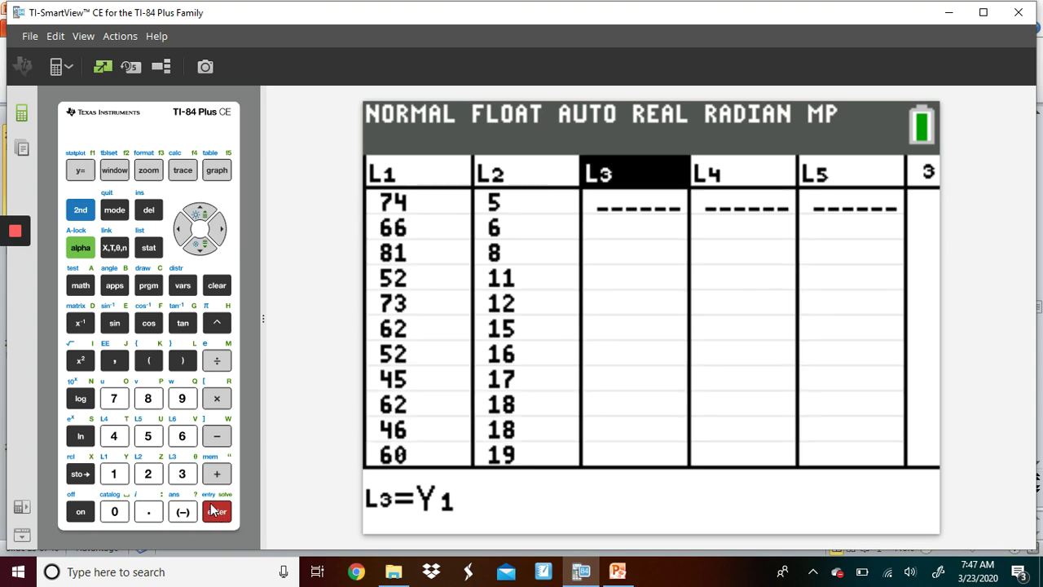
{"action": "left_click", "coordinate": [154, 362]}
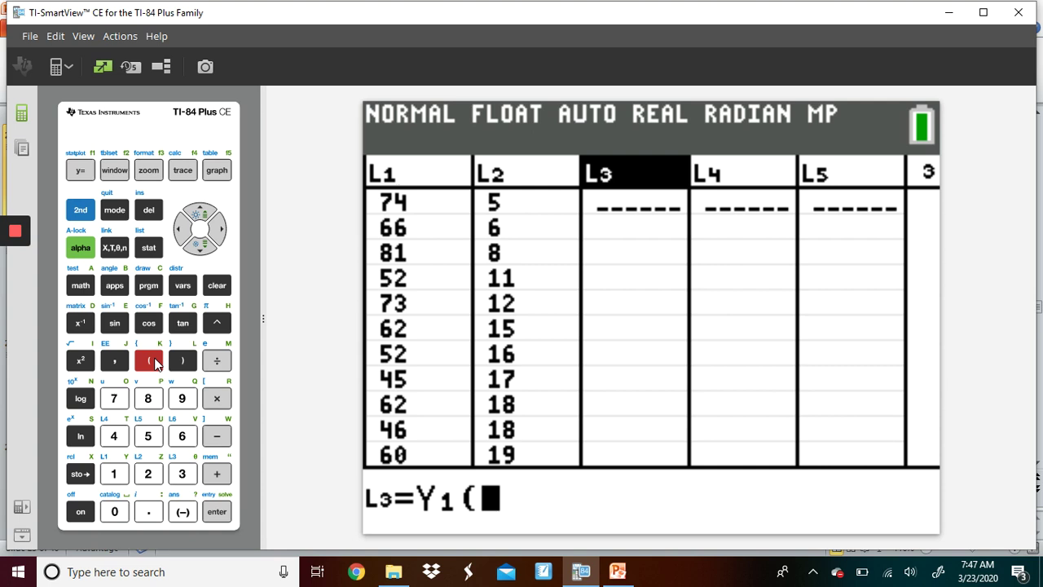
{"action": "left_click", "coordinate": [81, 212]}
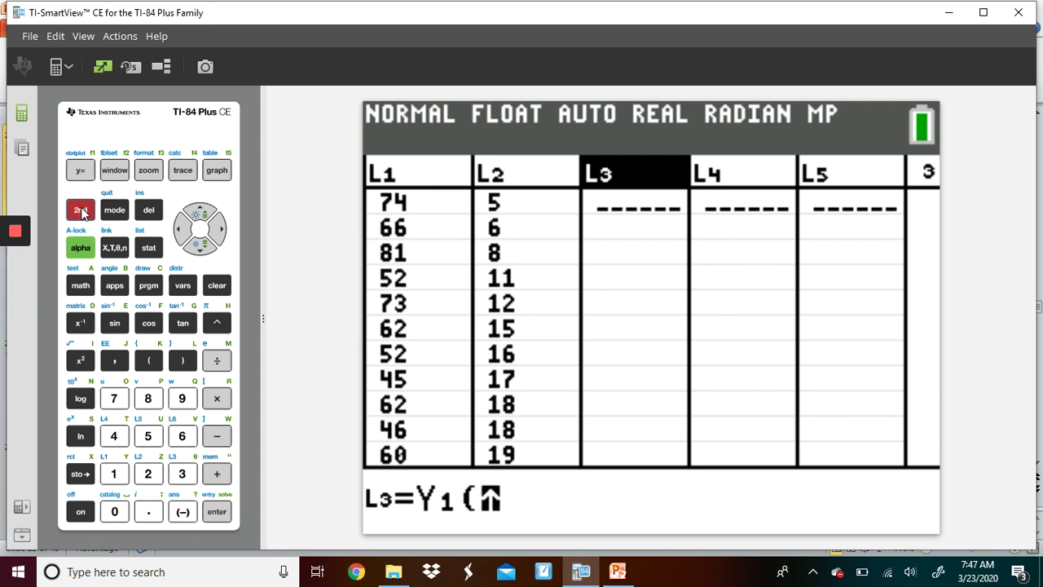
{"action": "left_click", "coordinate": [115, 473]}
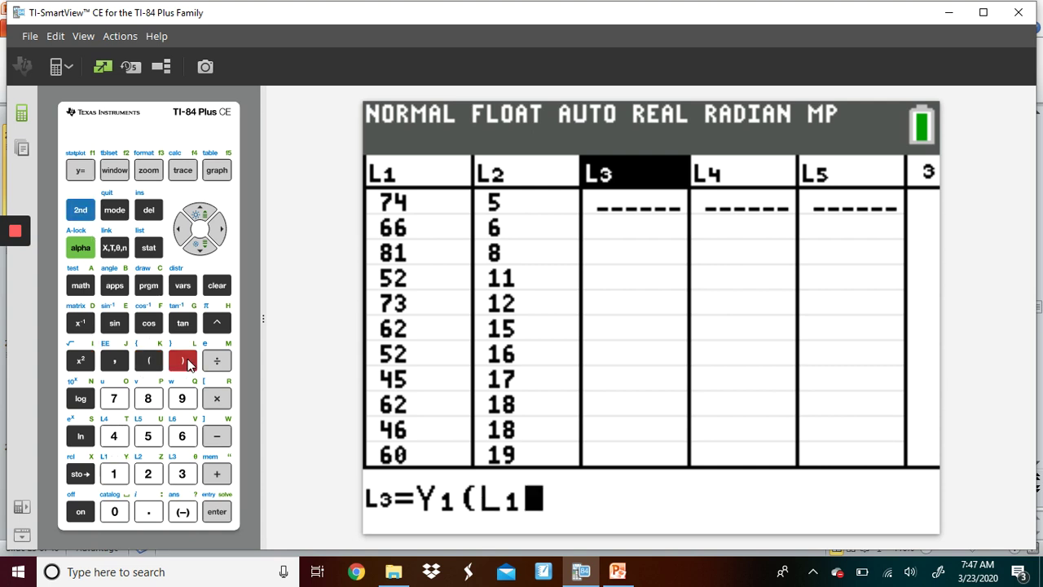
{"action": "left_click", "coordinate": [183, 366]}
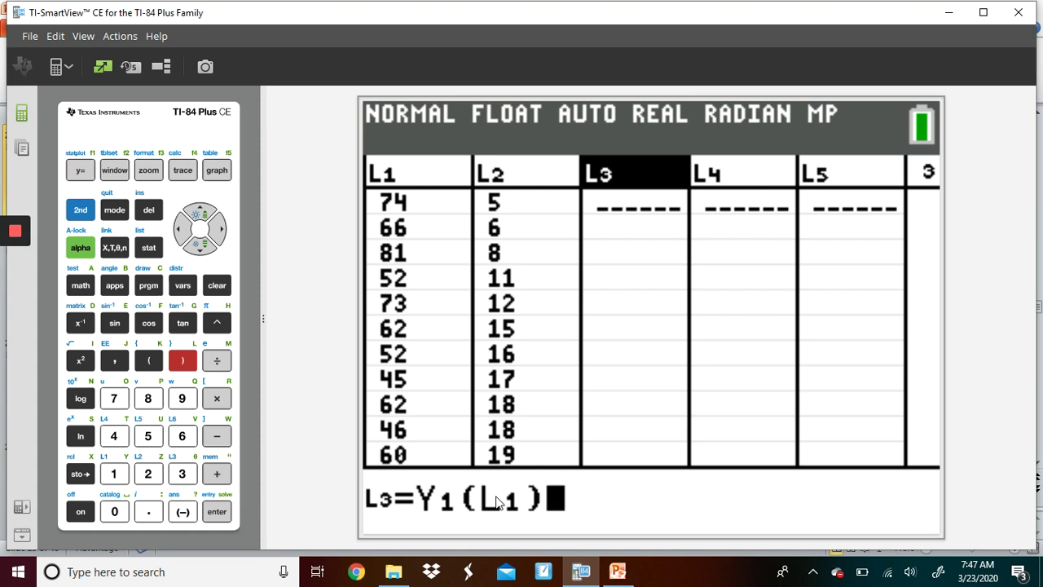
{"action": "key", "text": "Return"}
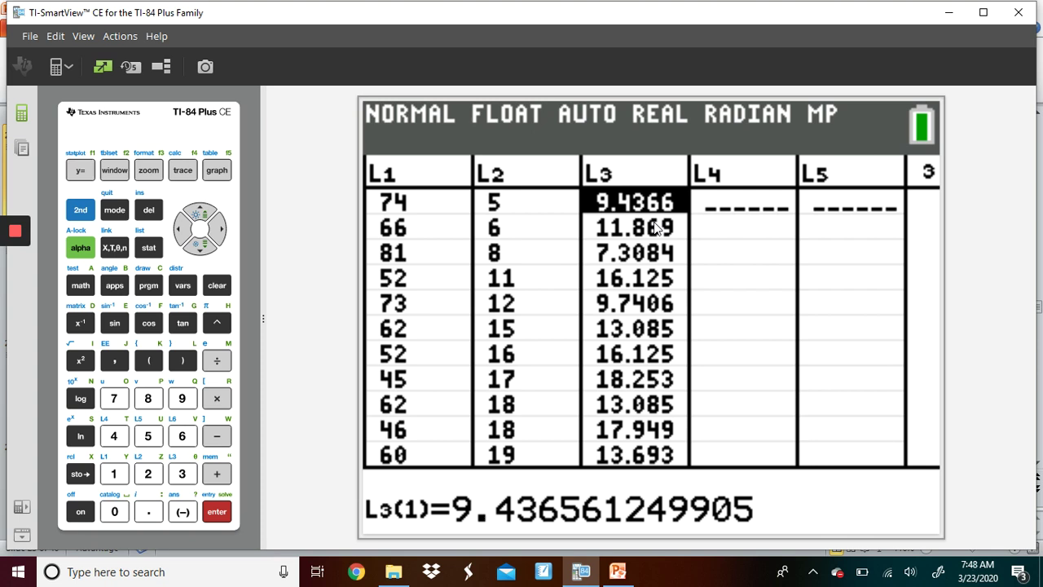
Define L4 as L2−L3, giving residuals −4.437, −5.869, 0.6916, …
{"action": "key", "text": "Right"}
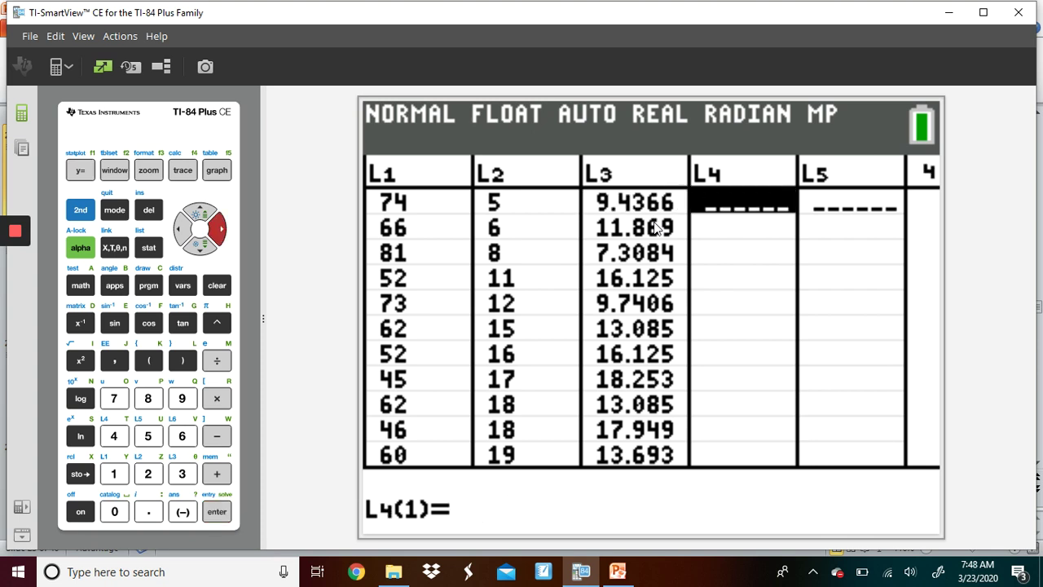
{"action": "key", "text": "Up"}
{"action": "key", "text": "Return"}
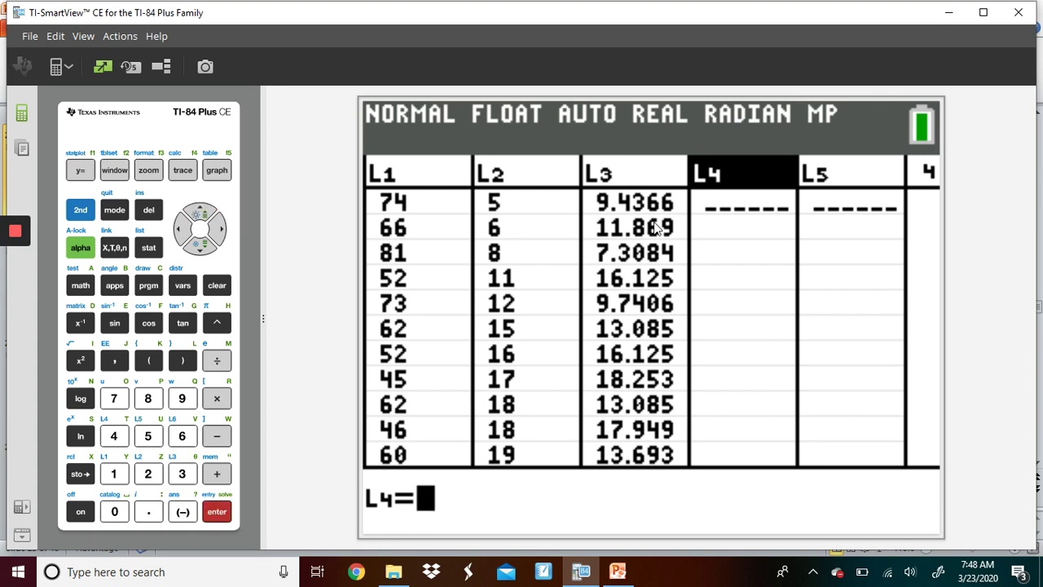
{"action": "left_click", "coordinate": [76, 209]}
{"action": "left_click", "coordinate": [148, 474]}
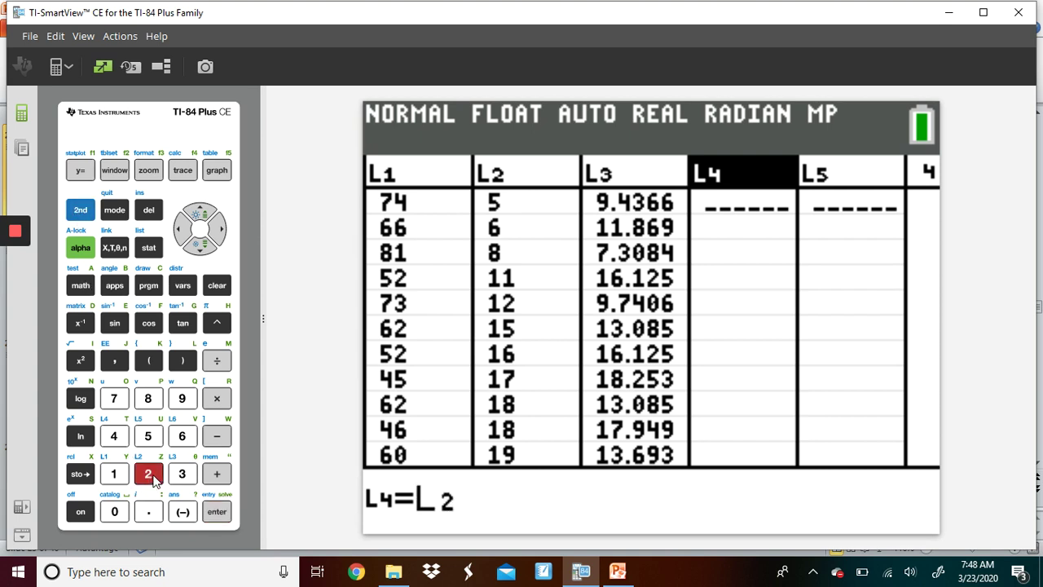
{"action": "left_click", "coordinate": [217, 435]}
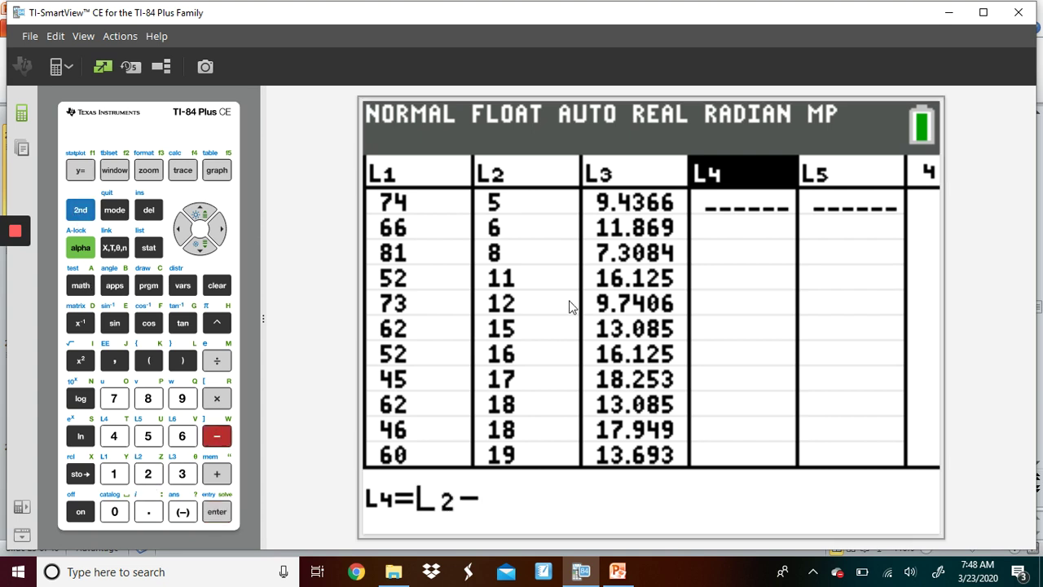
{"action": "left_click", "coordinate": [82, 211]}
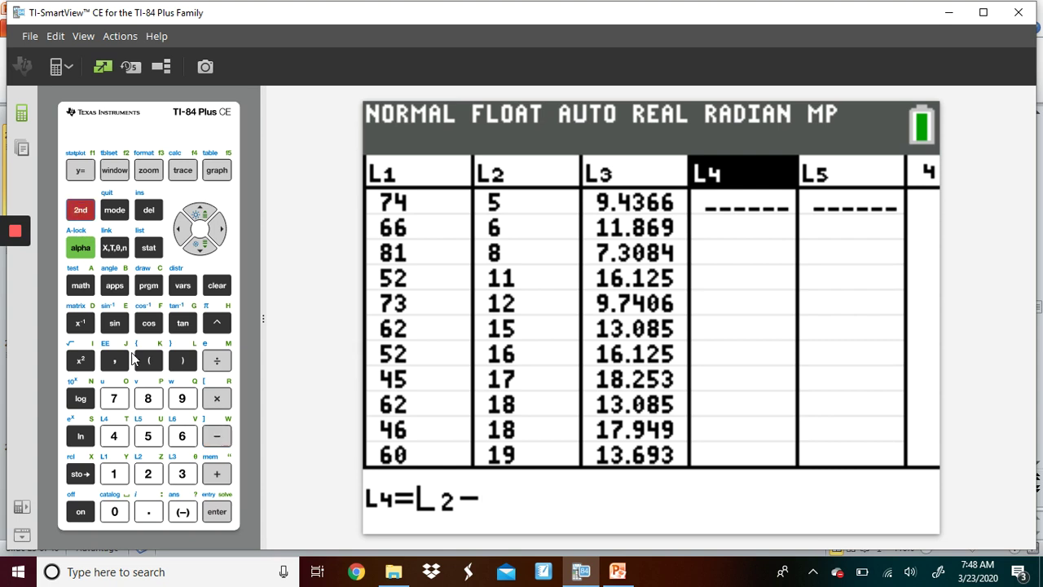
{"action": "left_click", "coordinate": [182, 480]}
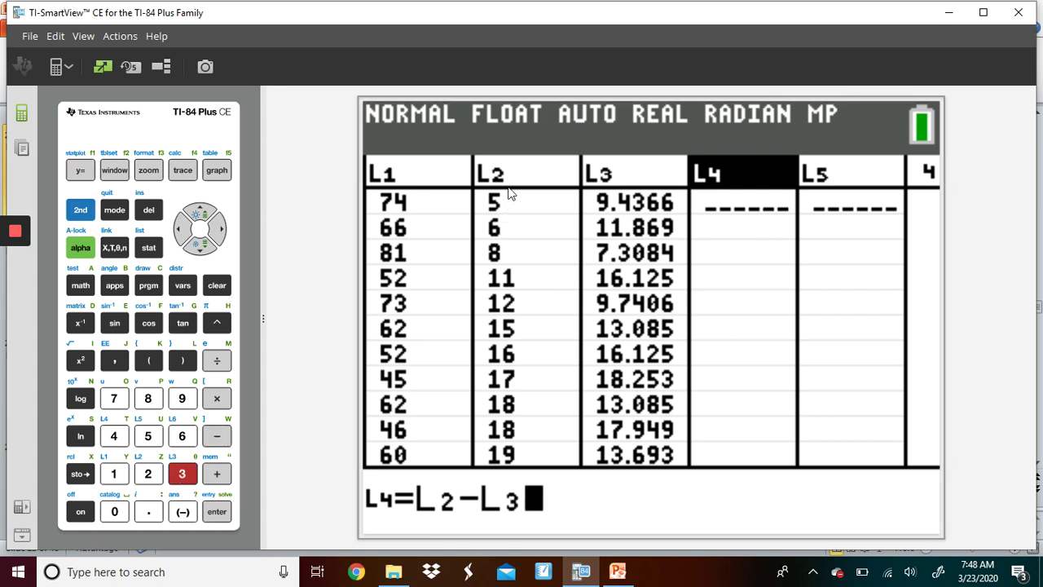
{"action": "key", "text": "Return"}
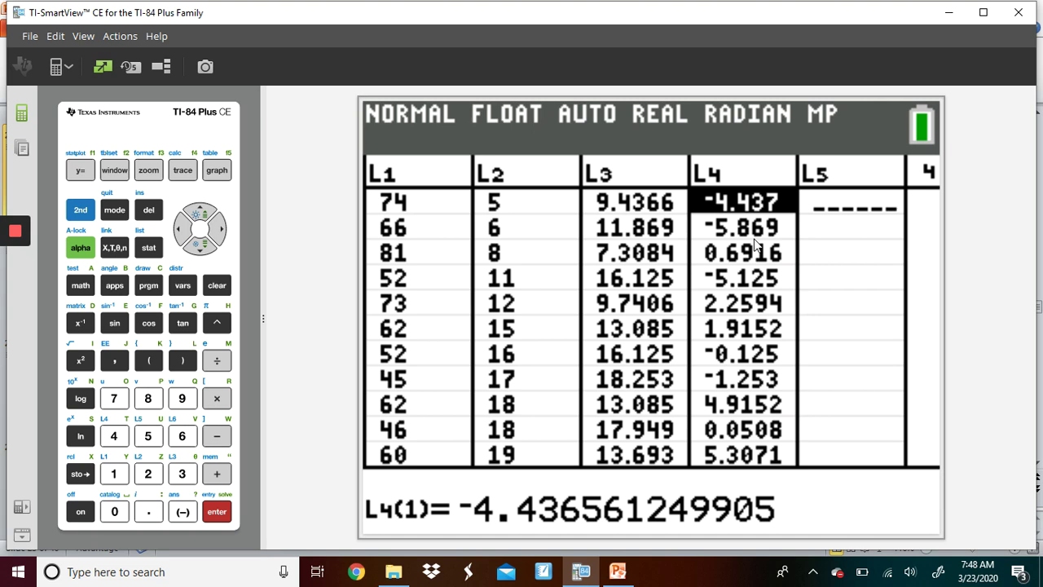
Change Plot1's Ylist from L2 to L4 and return to the home screen
{"action": "left_click", "coordinate": [77, 209]}
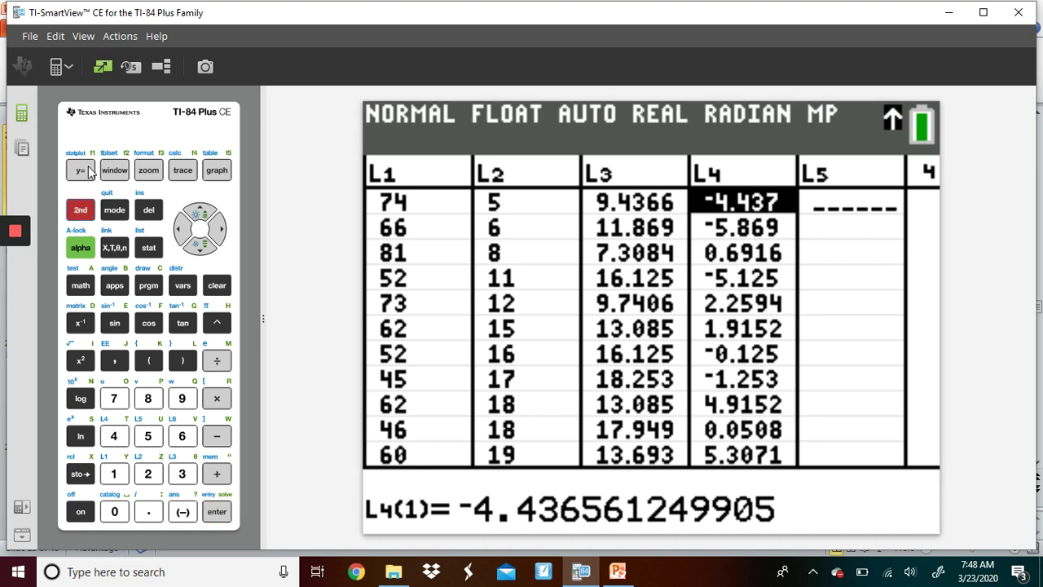
{"action": "left_click", "coordinate": [89, 171]}
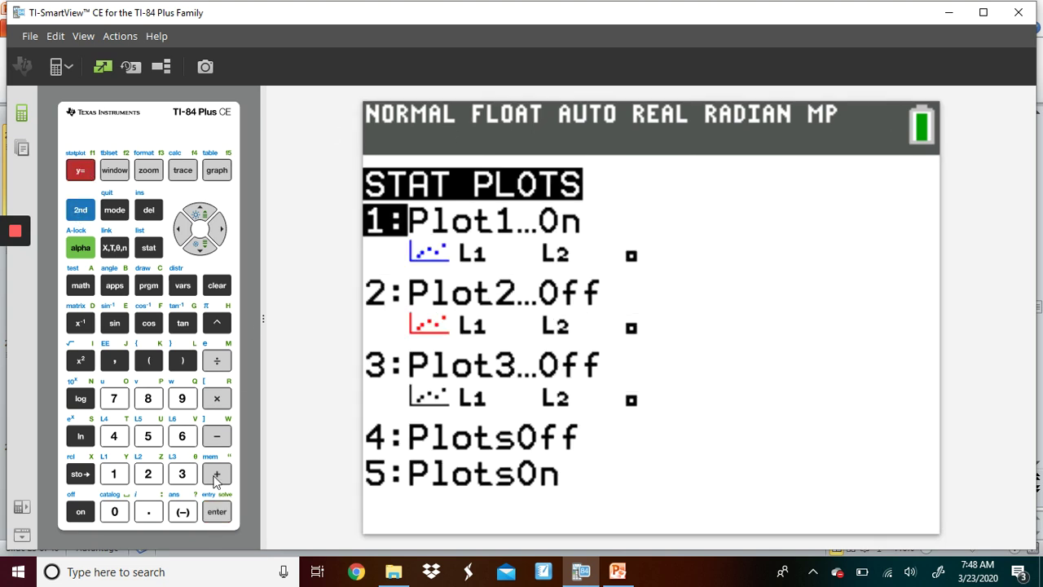
{"action": "left_click", "coordinate": [210, 513]}
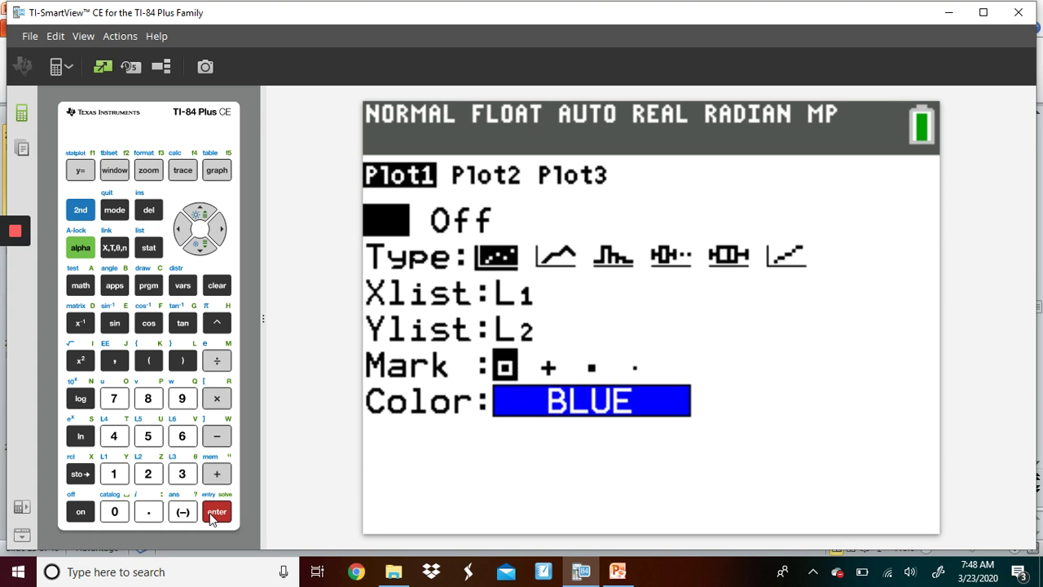
{"action": "left_click", "coordinate": [205, 248]}
{"action": "left_click", "coordinate": [205, 247]}
{"action": "left_click", "coordinate": [204, 247]}
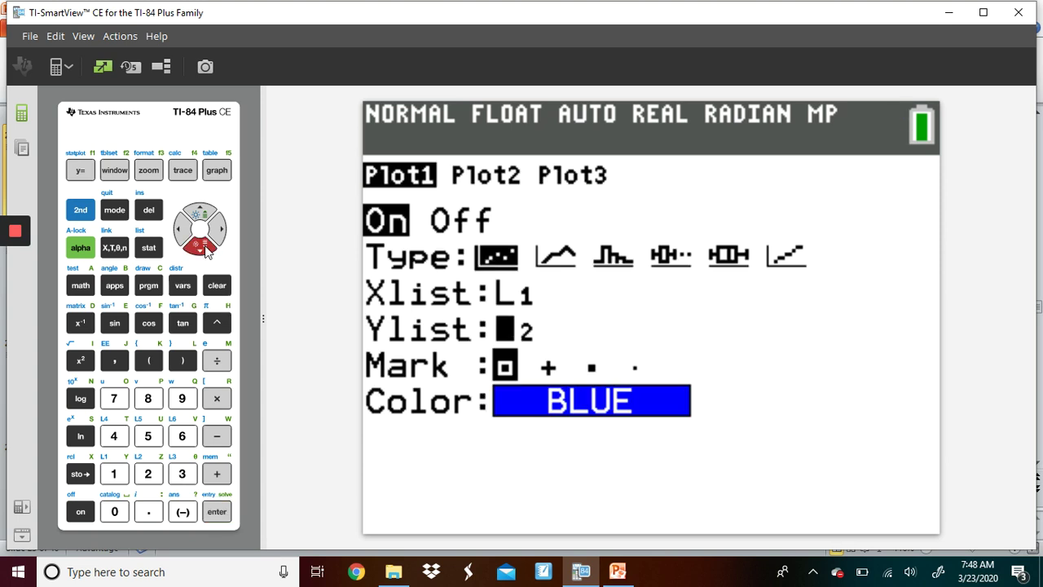
{"action": "left_click", "coordinate": [80, 212]}
{"action": "left_click", "coordinate": [114, 436]}
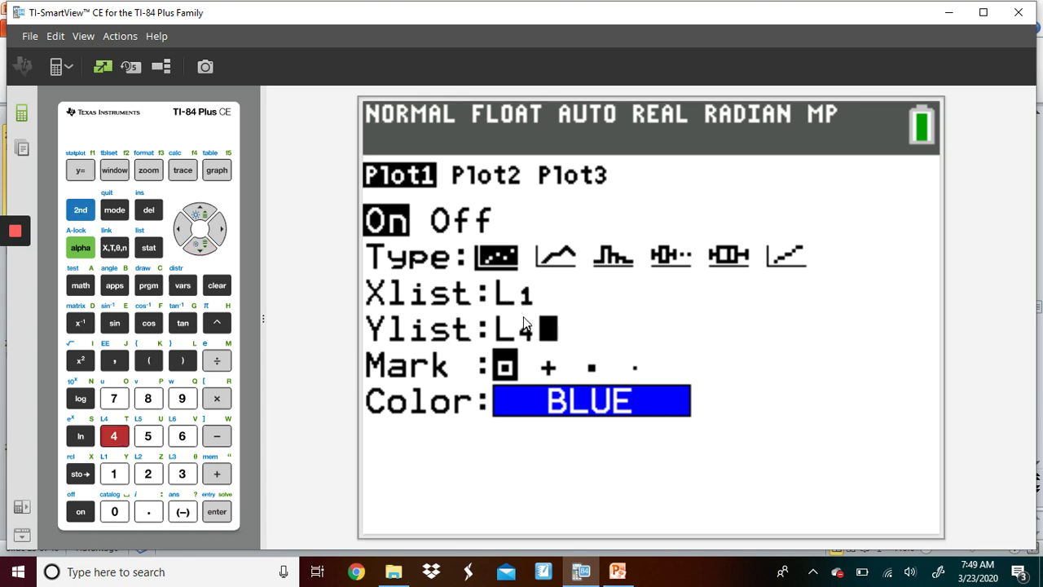
{"action": "left_click", "coordinate": [223, 511]}
{"action": "left_click", "coordinate": [80, 210]}
{"action": "left_click", "coordinate": [114, 210]}
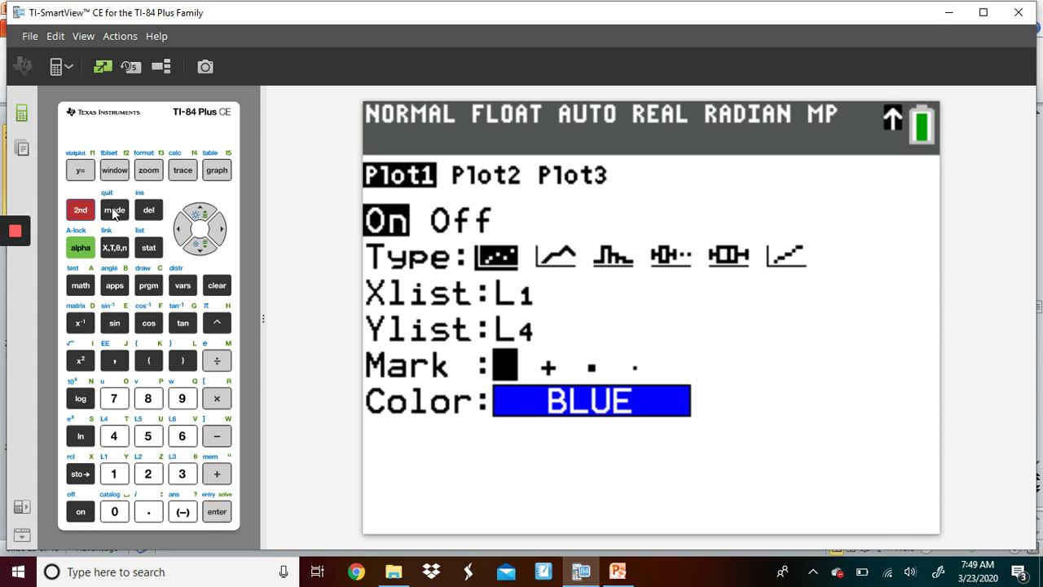
Apply ZoomStat to graph L1 against the L4 residuals, then open the STAT menu
{"action": "left_click", "coordinate": [145, 173]}
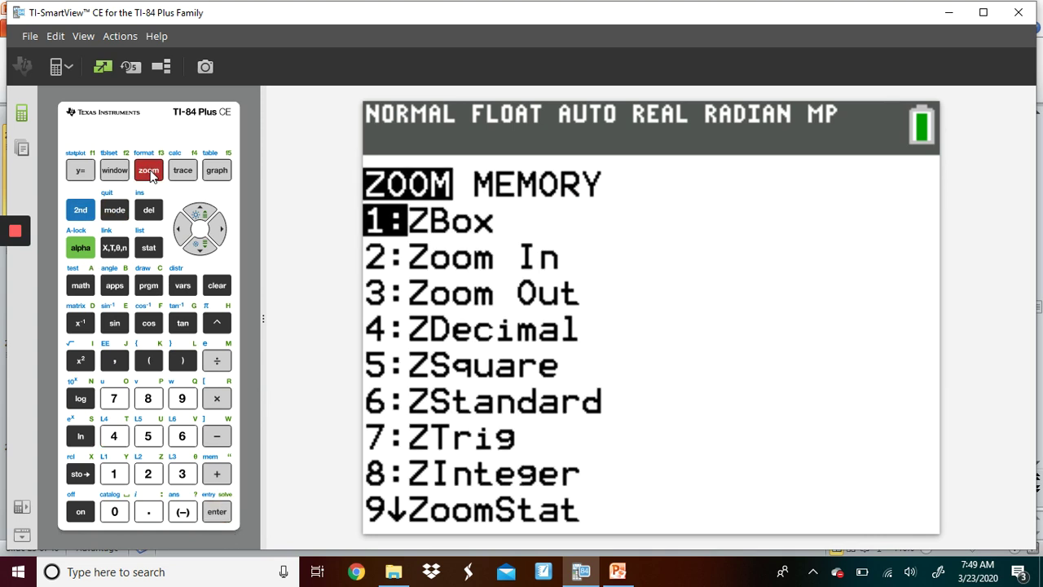
{"action": "left_click", "coordinate": [182, 400]}
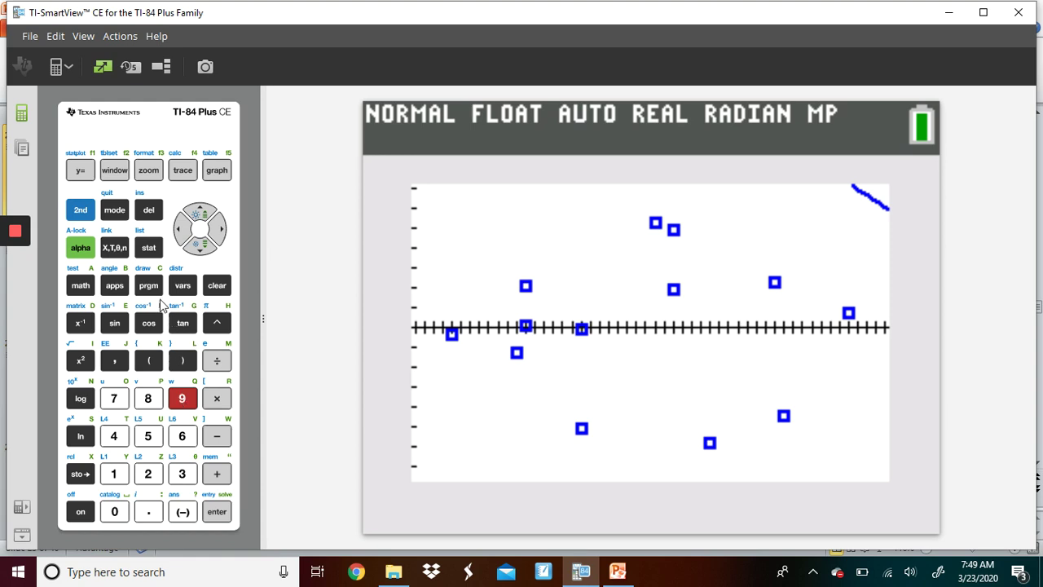
{"action": "left_click", "coordinate": [148, 248]}
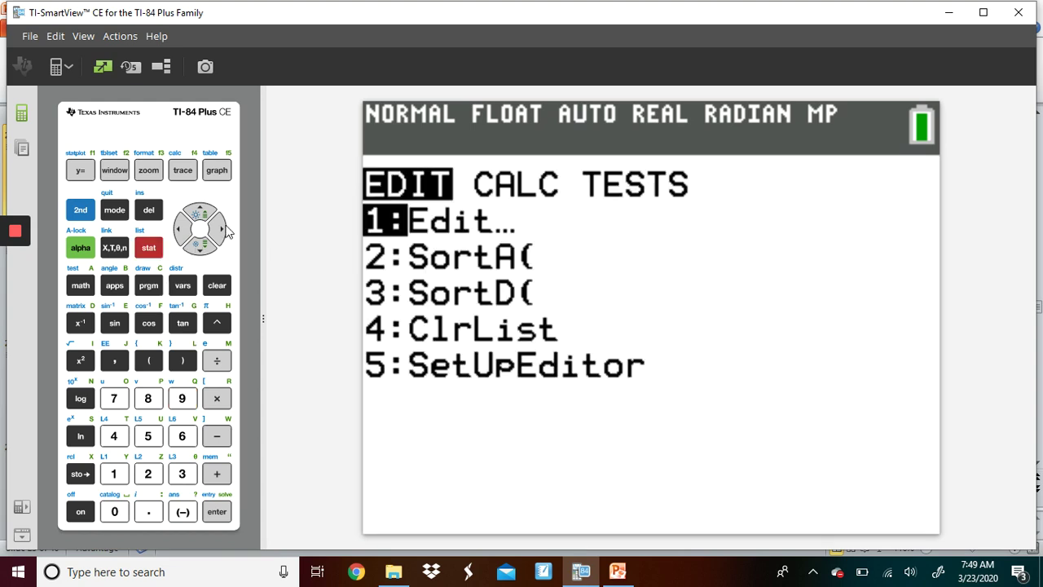
Clear lists L3 and L4 from their headings, leaving L1 and L2 intact
{"action": "left_click", "coordinate": [216, 511]}
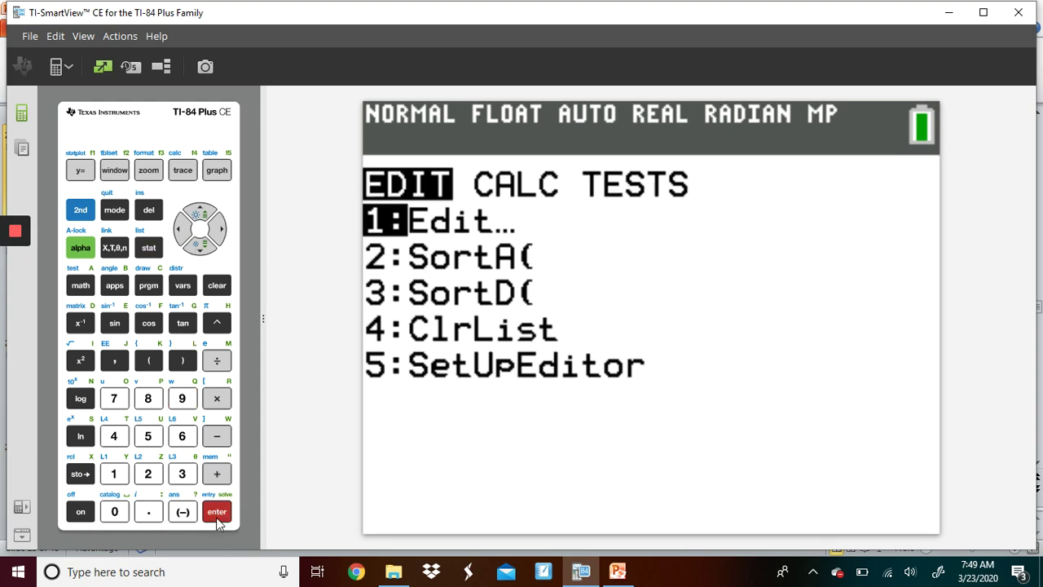
{"action": "left_click", "coordinate": [179, 229]}
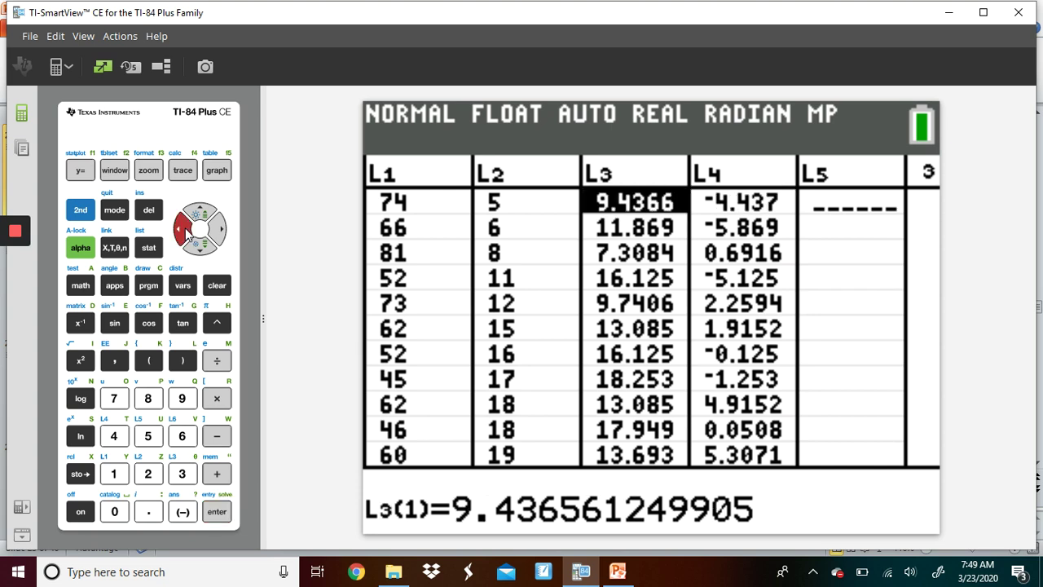
{"action": "left_click", "coordinate": [200, 214]}
{"action": "left_click", "coordinate": [216, 285]}
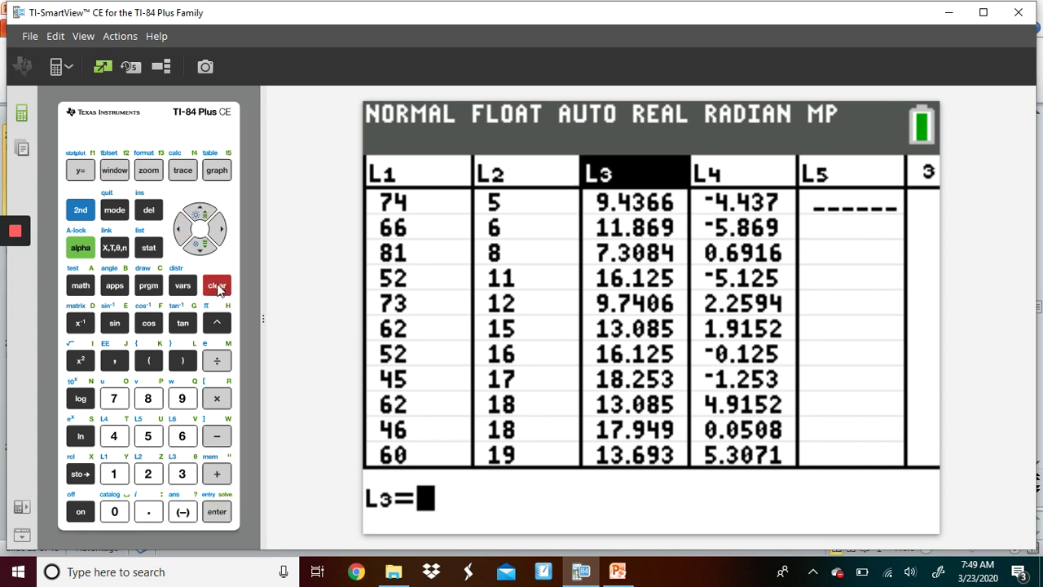
{"action": "left_click", "coordinate": [216, 512]}
{"action": "left_click", "coordinate": [218, 229]}
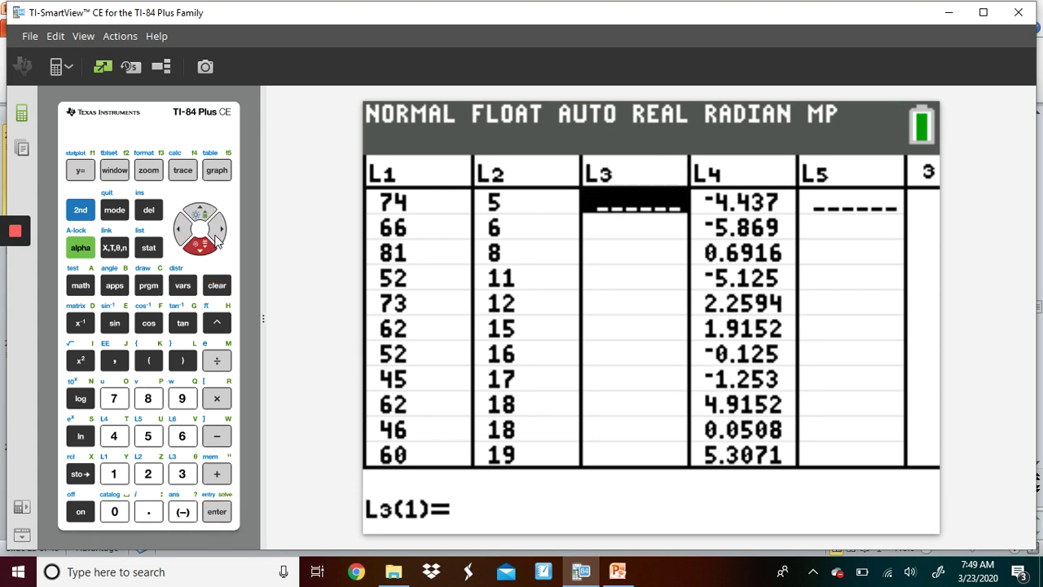
{"action": "left_click", "coordinate": [205, 213]}
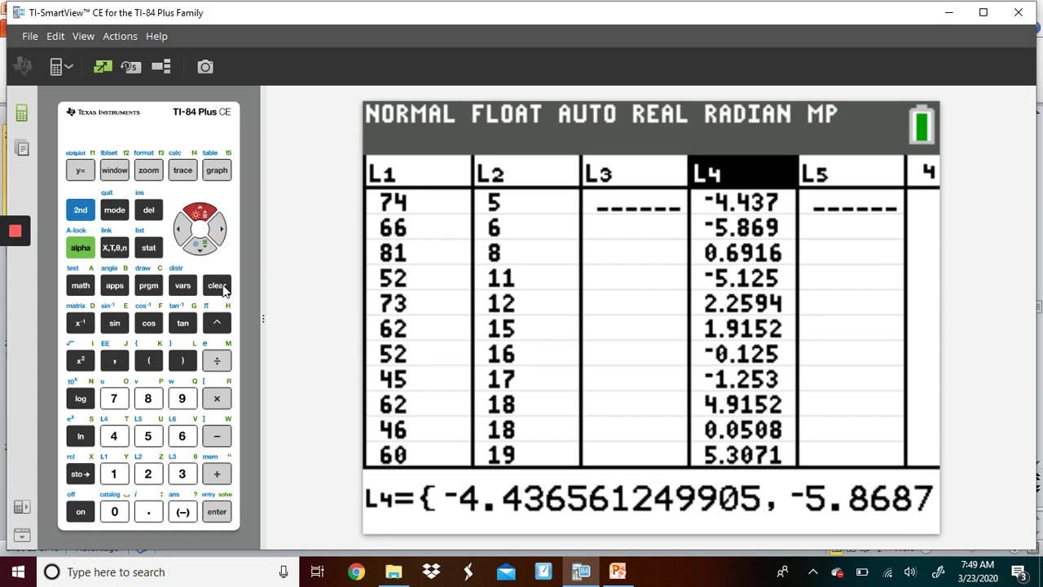
{"action": "left_click", "coordinate": [224, 290]}
{"action": "left_click", "coordinate": [227, 521]}
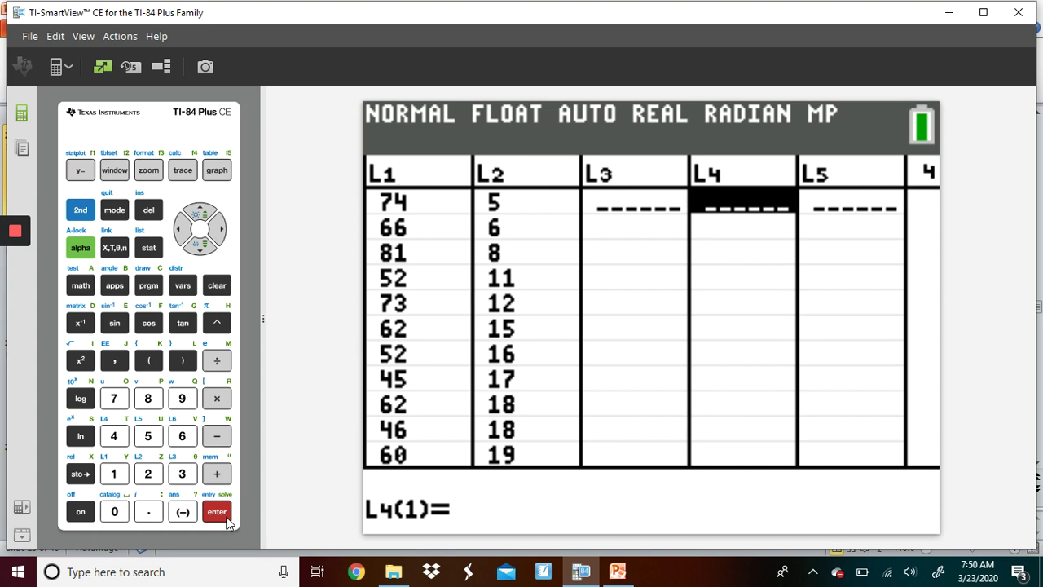
{"action": "left_click", "coordinate": [186, 231]}
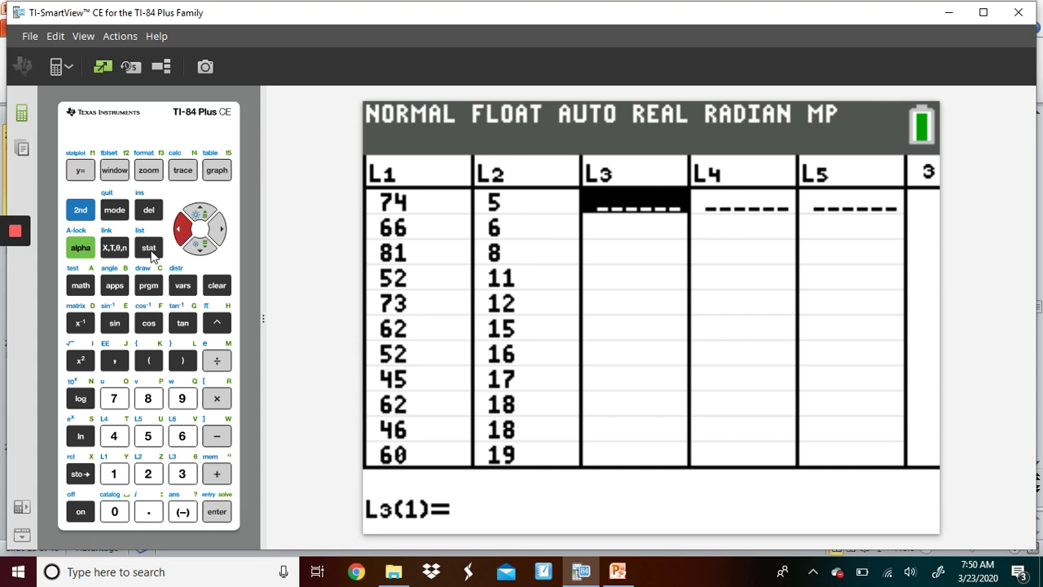
Define L3 as the built-in RESID list, giving residuals starting −4.437
{"action": "left_click", "coordinate": [200, 214]}
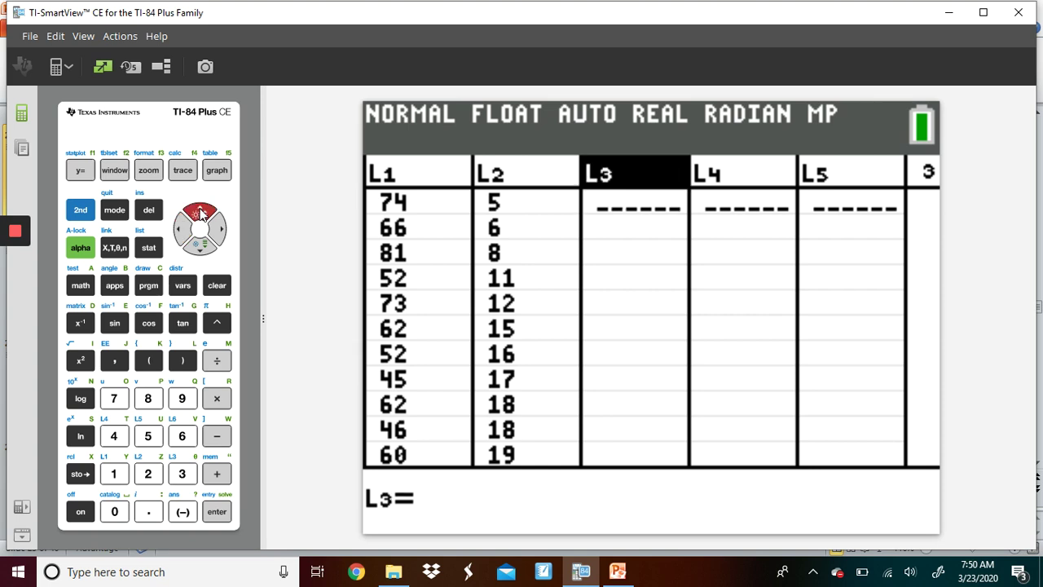
{"action": "left_click", "coordinate": [225, 513]}
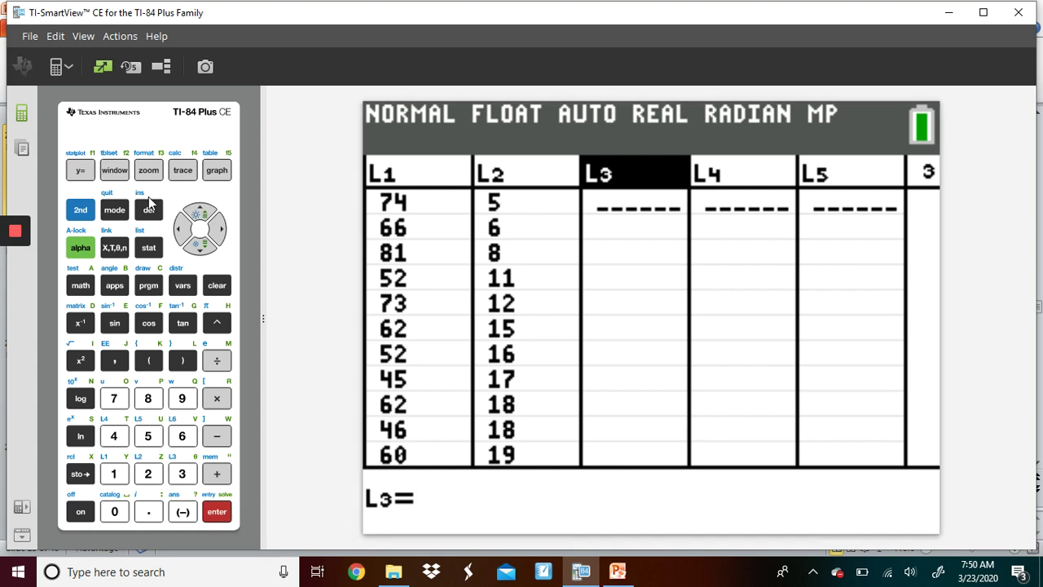
{"action": "left_click", "coordinate": [79, 214]}
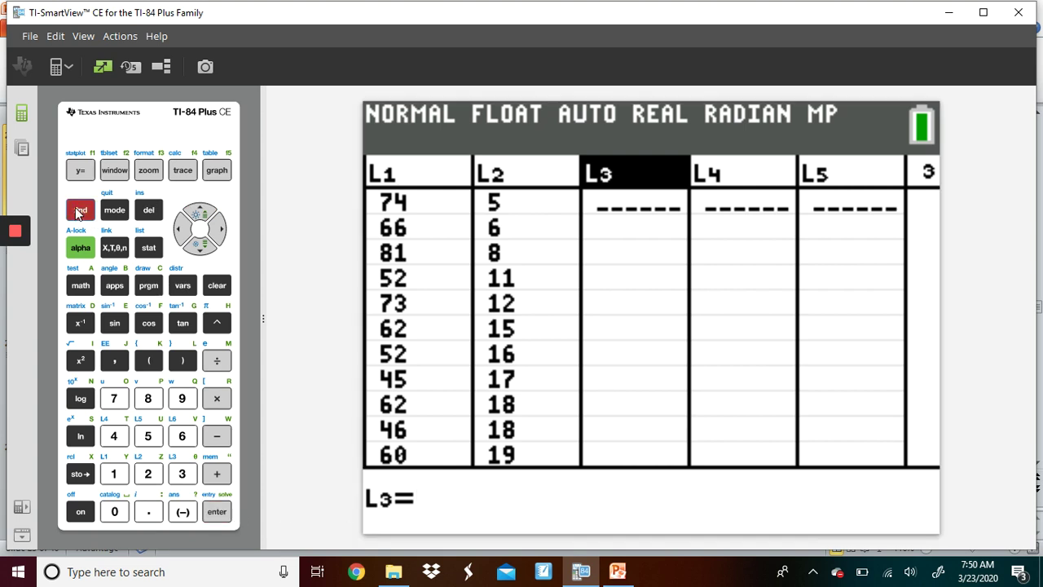
{"action": "left_click", "coordinate": [149, 249]}
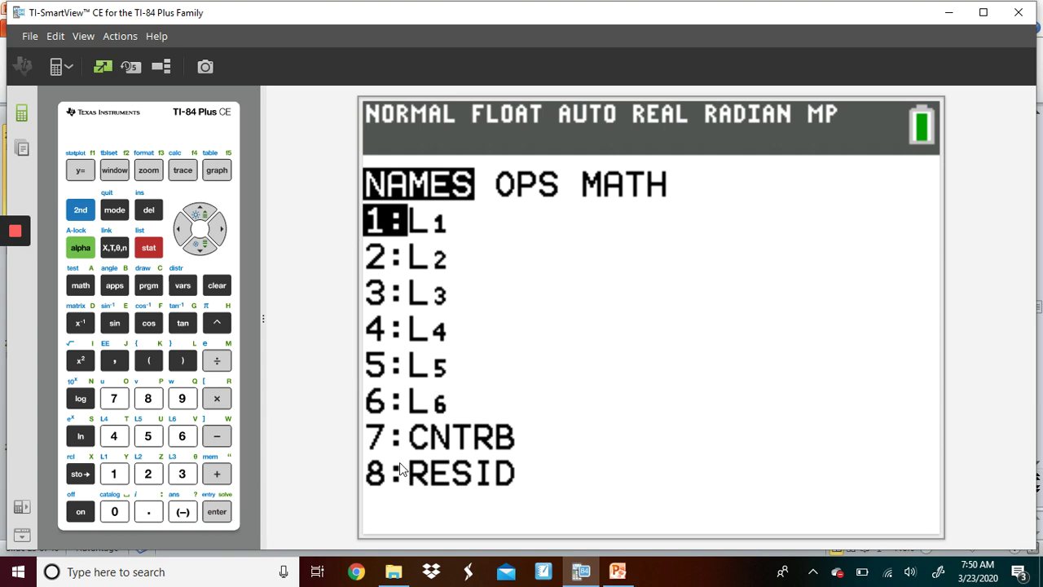
{"action": "left_click", "coordinate": [149, 398]}
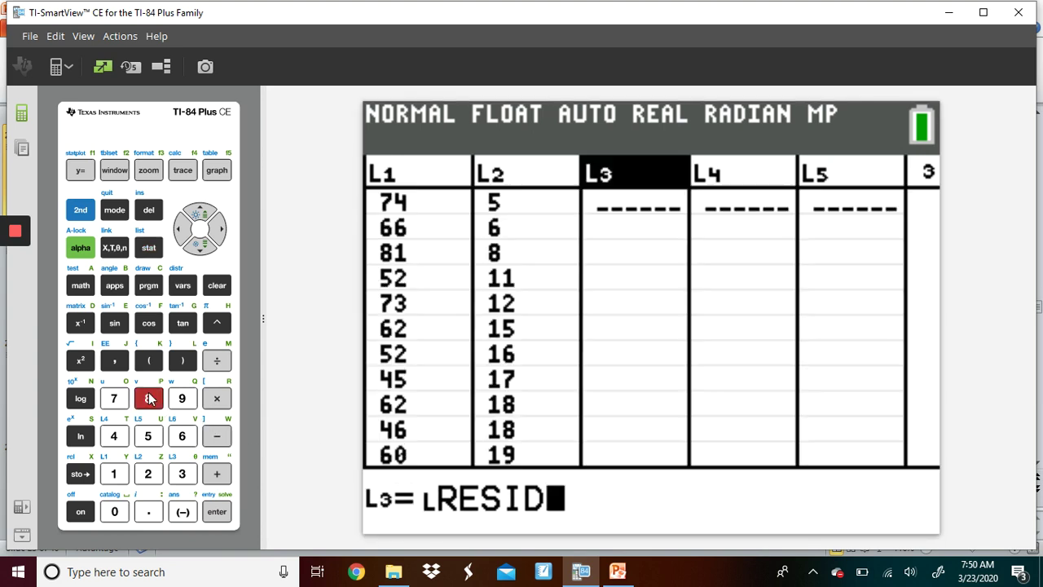
{"action": "left_click", "coordinate": [217, 511]}
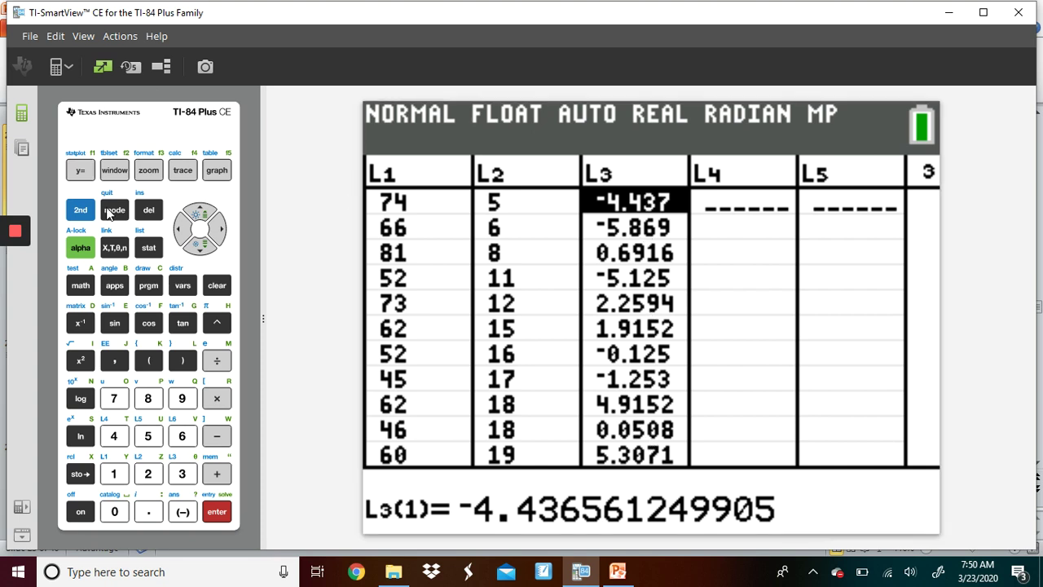
{"action": "left_click", "coordinate": [81, 209]}
Switch Plot1's Y list from L4 to L3 and go back to the home screen
{"action": "left_click", "coordinate": [80, 170]}
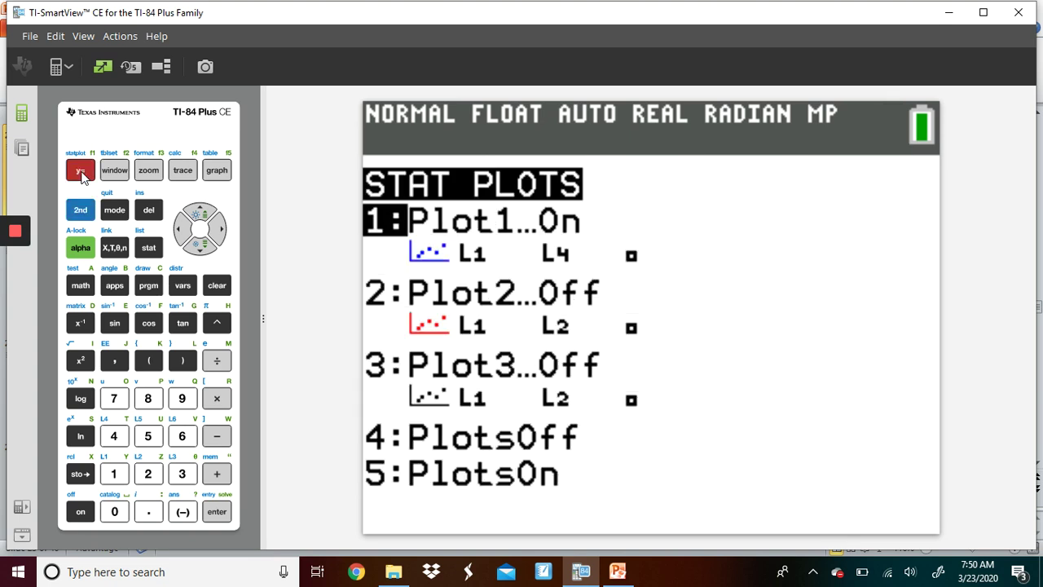
{"action": "left_click", "coordinate": [220, 512]}
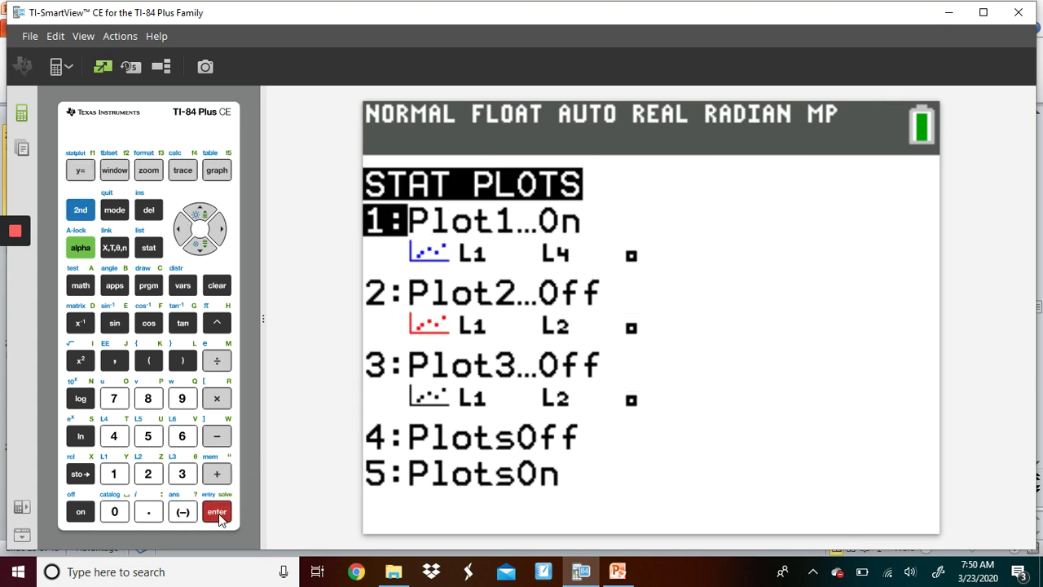
{"action": "left_click", "coordinate": [199, 246]}
{"action": "left_click", "coordinate": [200, 248]}
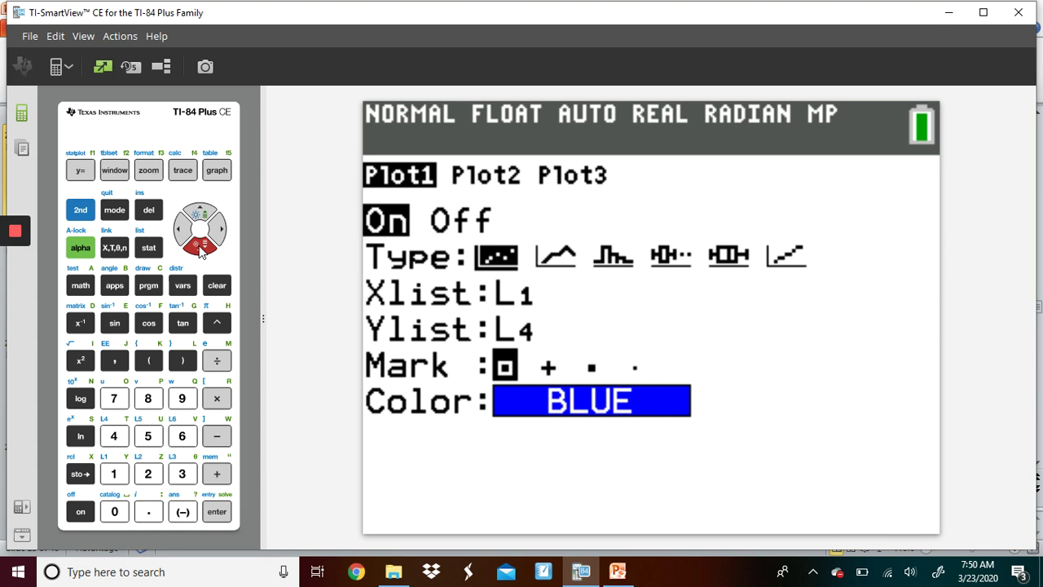
{"action": "left_click", "coordinate": [80, 210]}
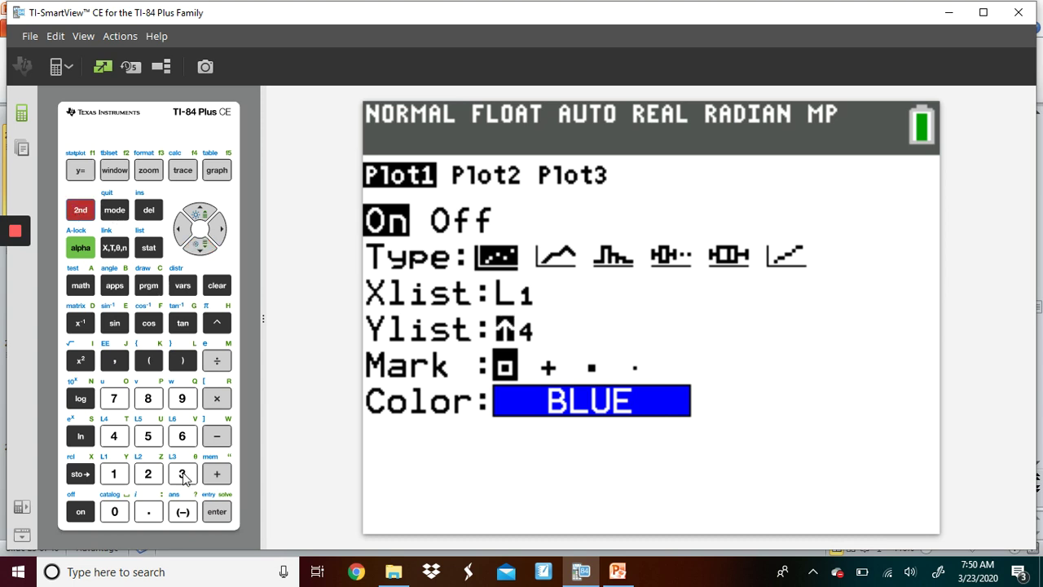
{"action": "left_click", "coordinate": [183, 477]}
{"action": "left_click", "coordinate": [220, 515]}
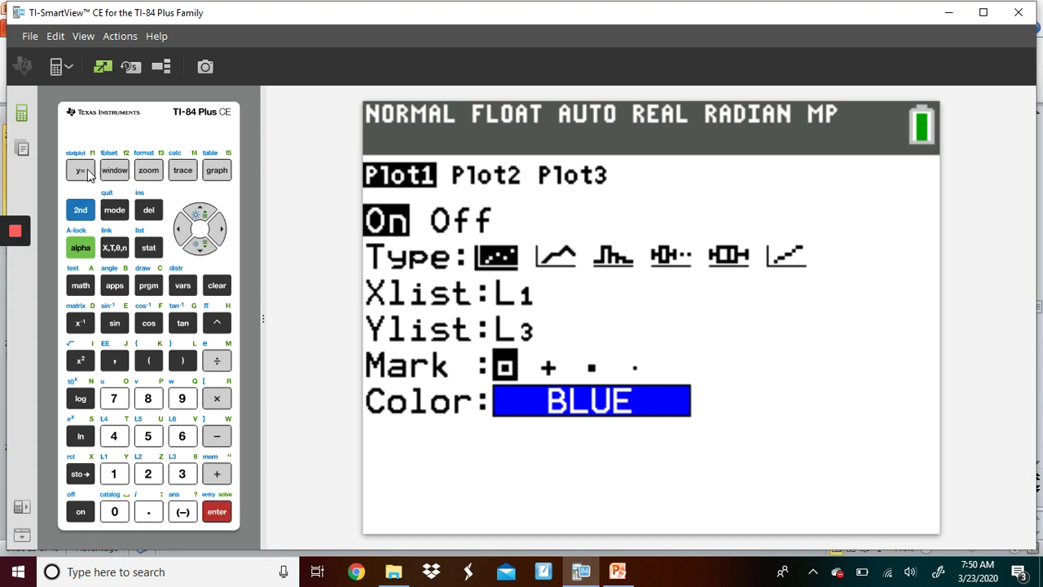
{"action": "left_click", "coordinate": [80, 209]}
{"action": "left_click", "coordinate": [114, 210]}
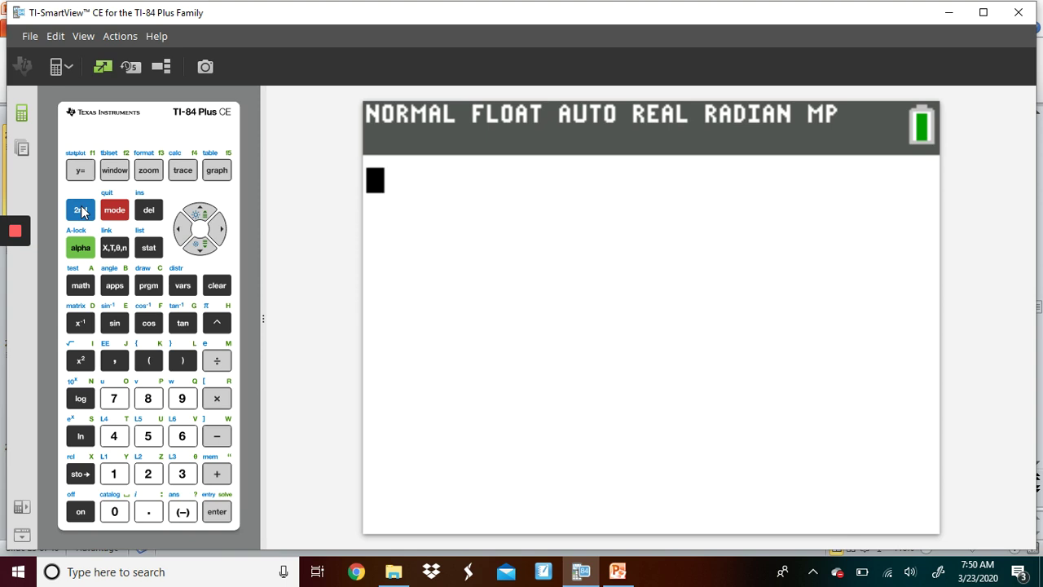
Graph the L1 versus L3 residual scatter plot with ZoomStat
{"action": "left_click", "coordinate": [148, 171]}
{"action": "left_click", "coordinate": [186, 399]}
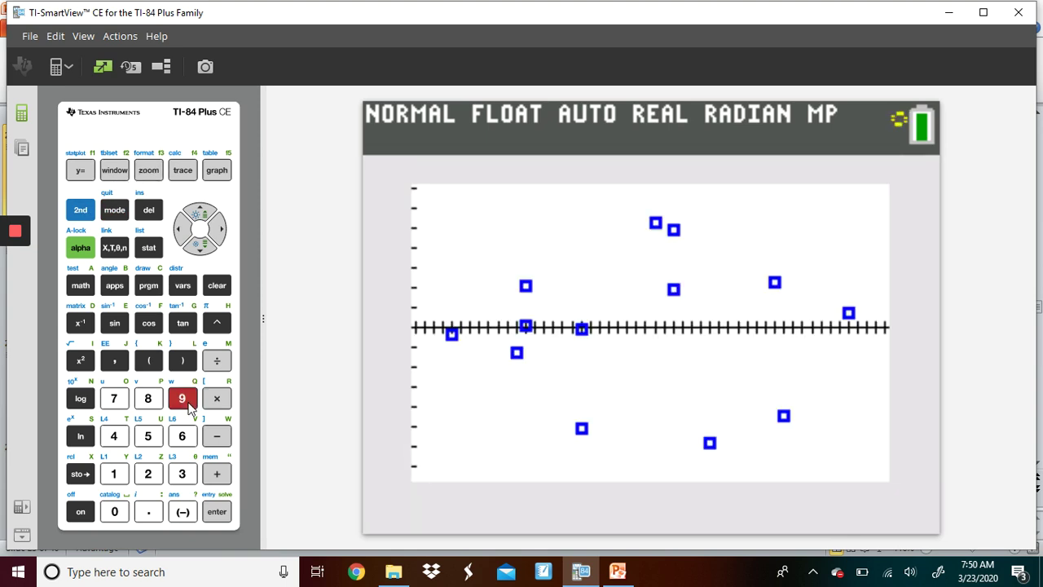